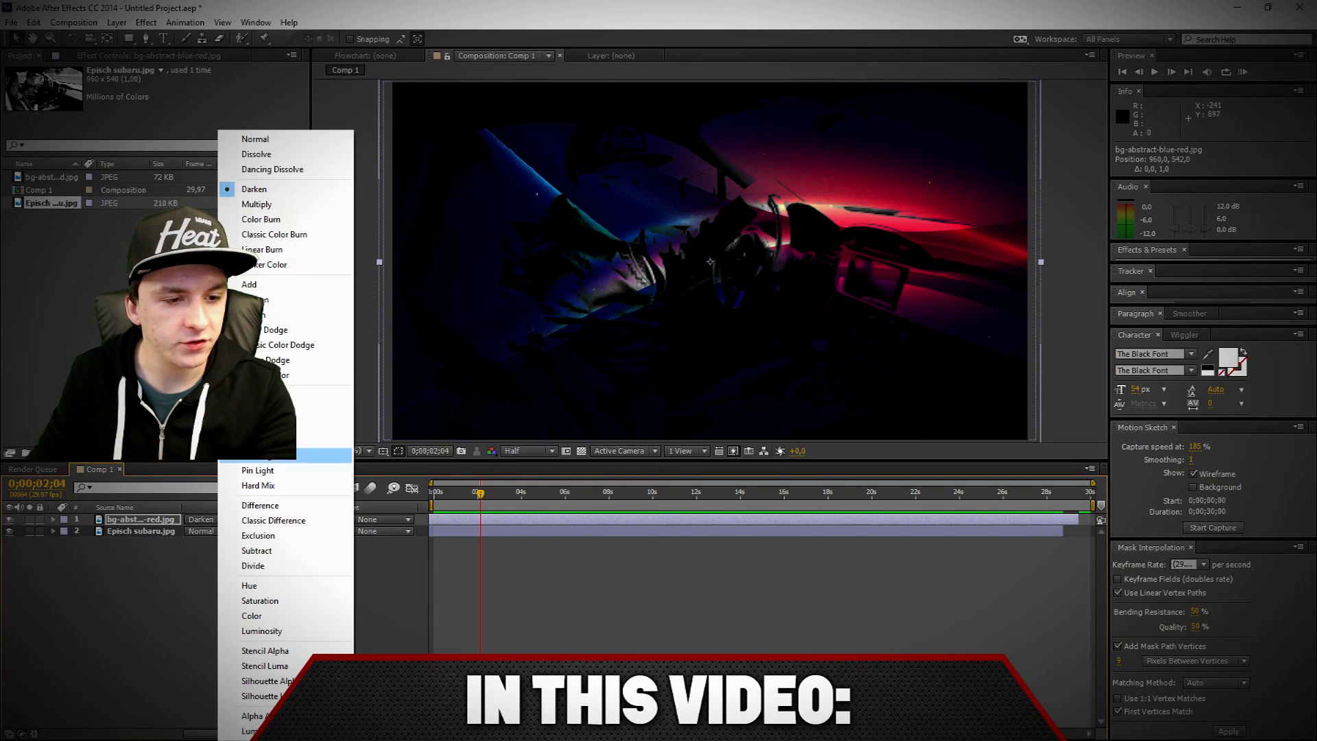
Set the abstract blue-red light layer's blend mode to Multiply.
left_click(259, 204)
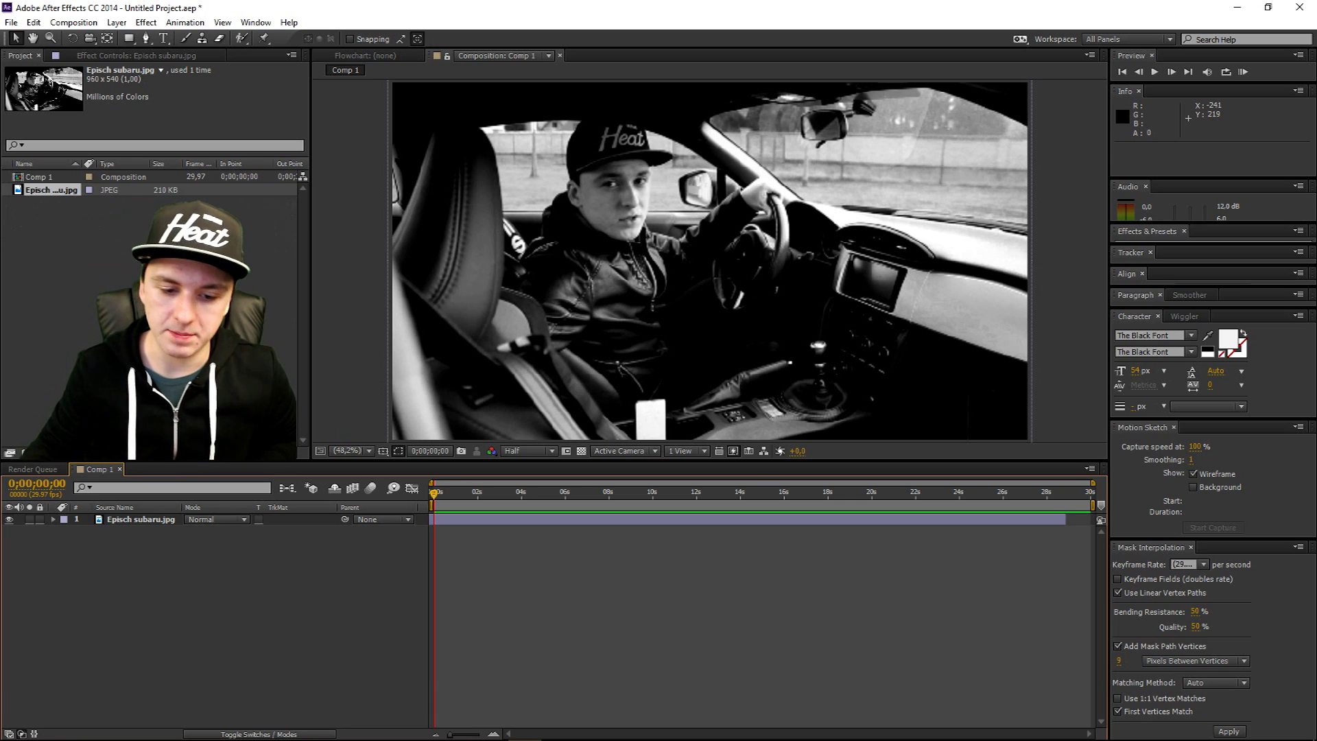
Bring in bg-abstract-blue-red.jpg, start the car photo at time zero, and place it underneath.
left_click_drag(1303, 322, 71, 200)
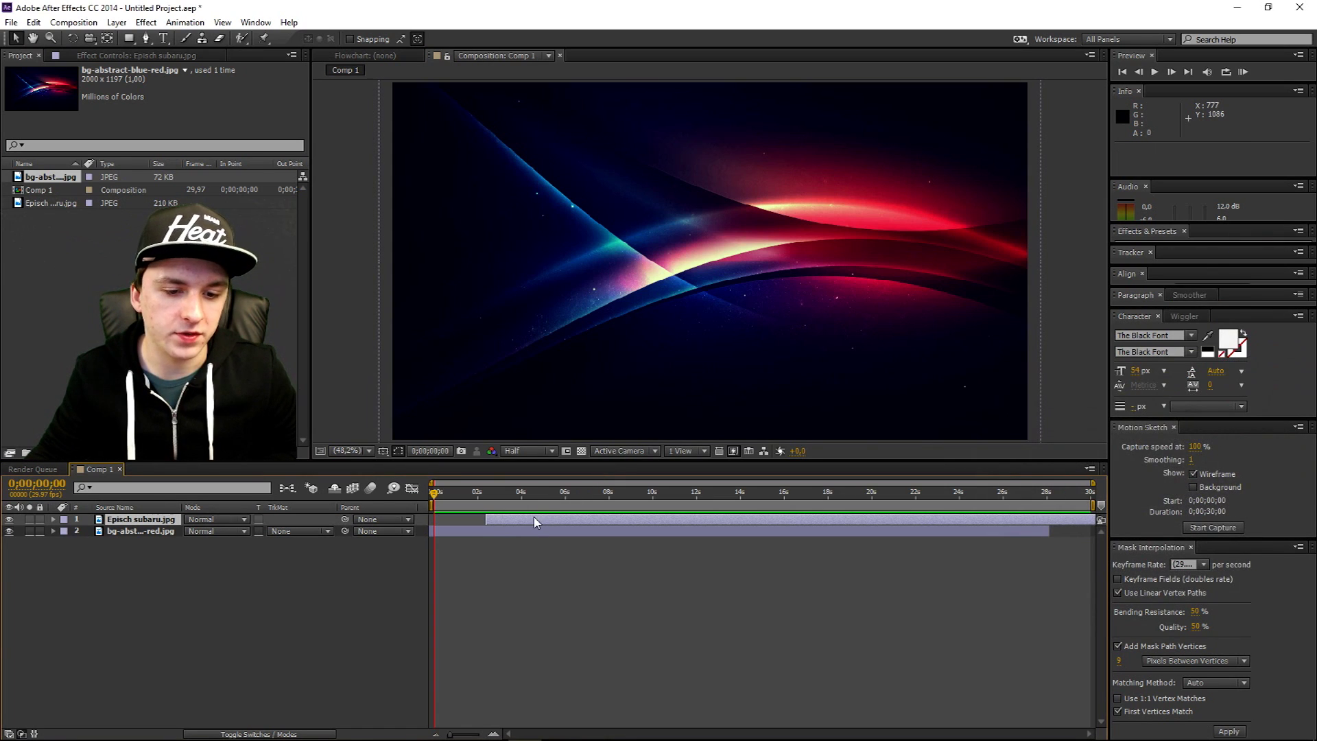
left_click_drag(535, 522, 446, 535)
left_click_drag(130, 521, 126, 537)
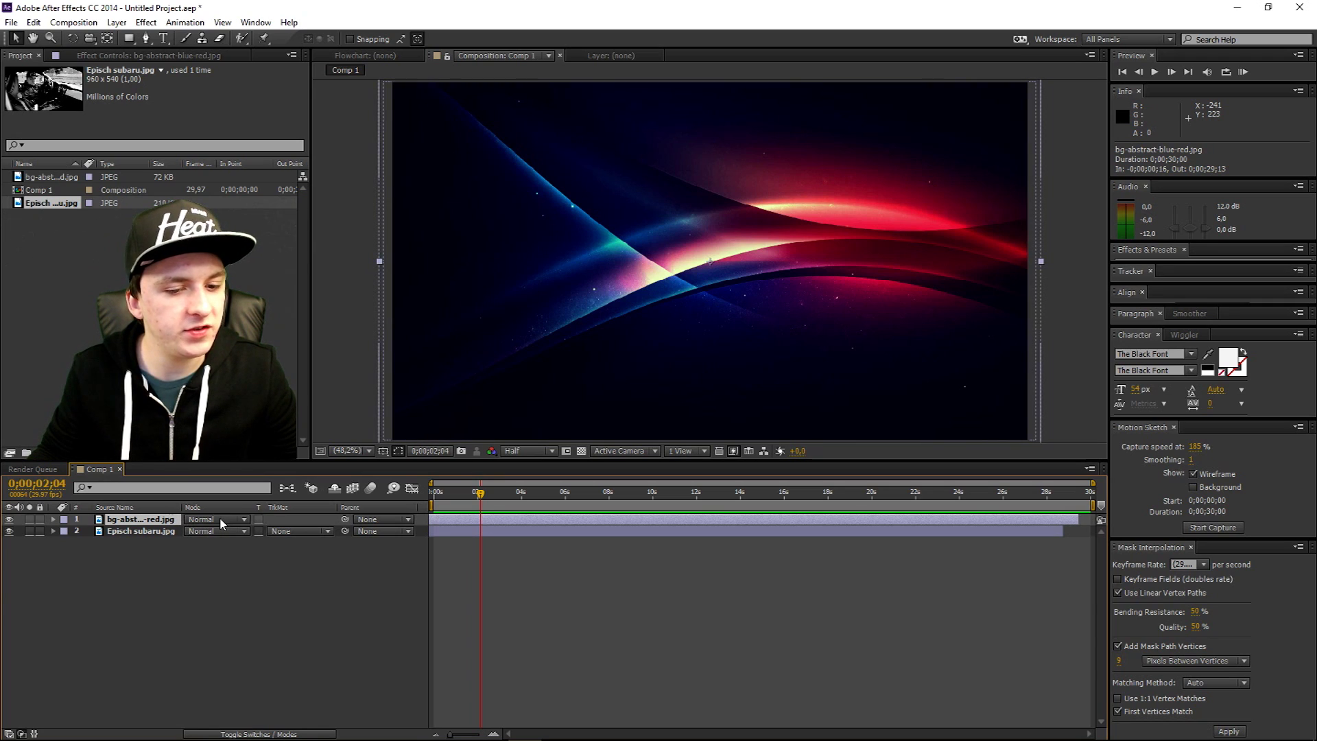
Cycle the abstract layer through Dissolve, Dancing Dissolve, Darken and Multiply blend modes.
left_click(221, 522)
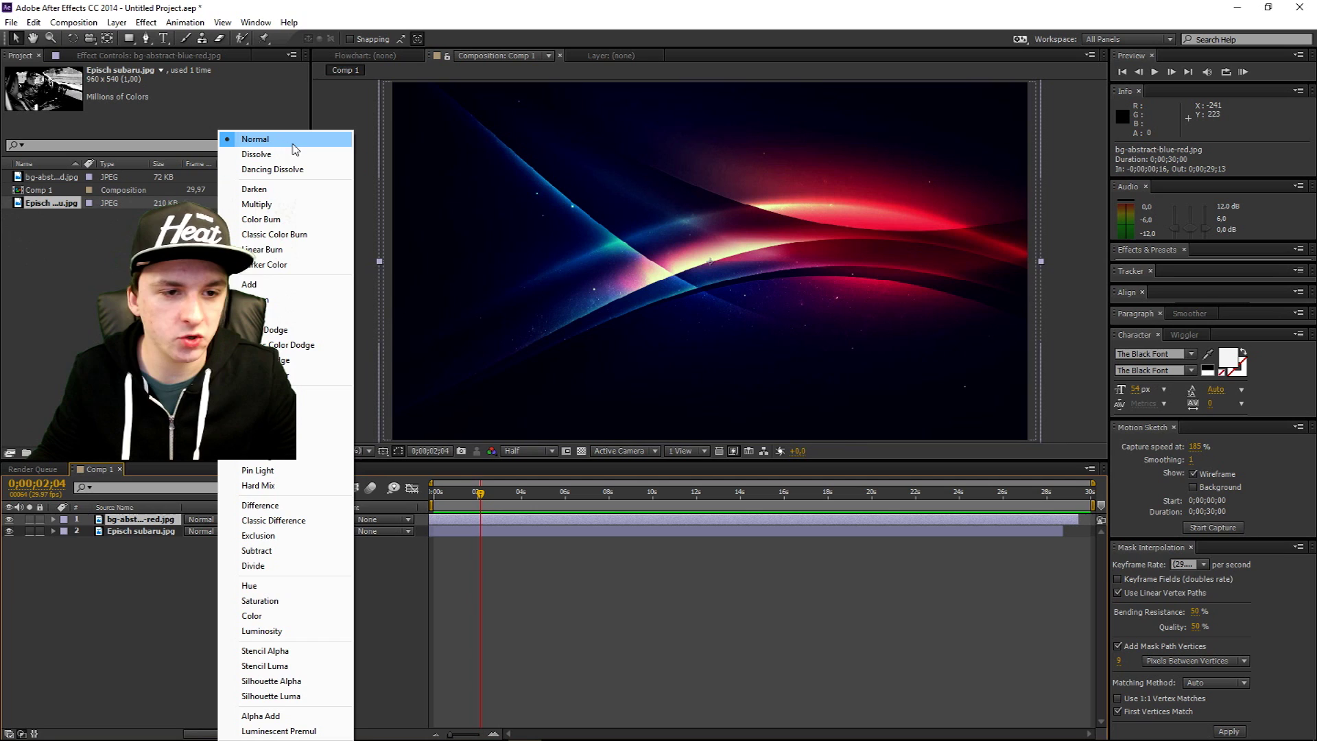
left_click(294, 152)
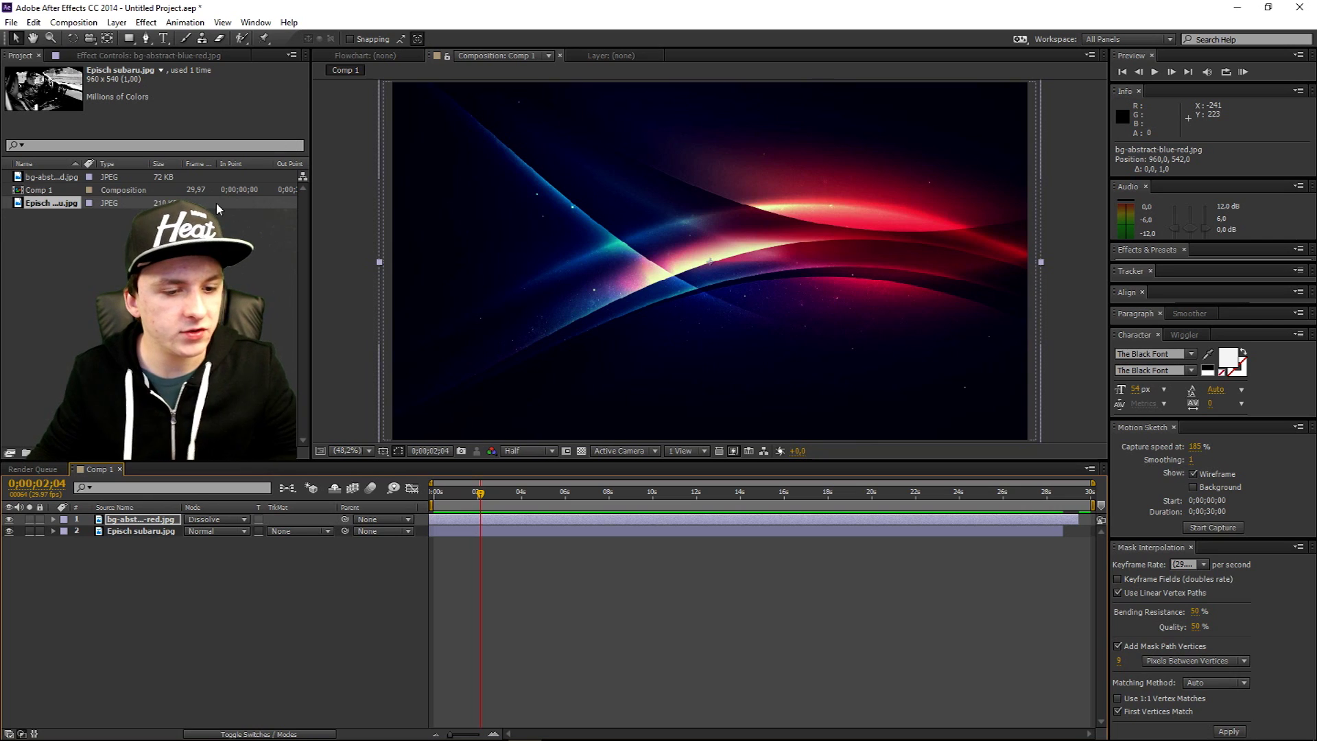
key("Down")
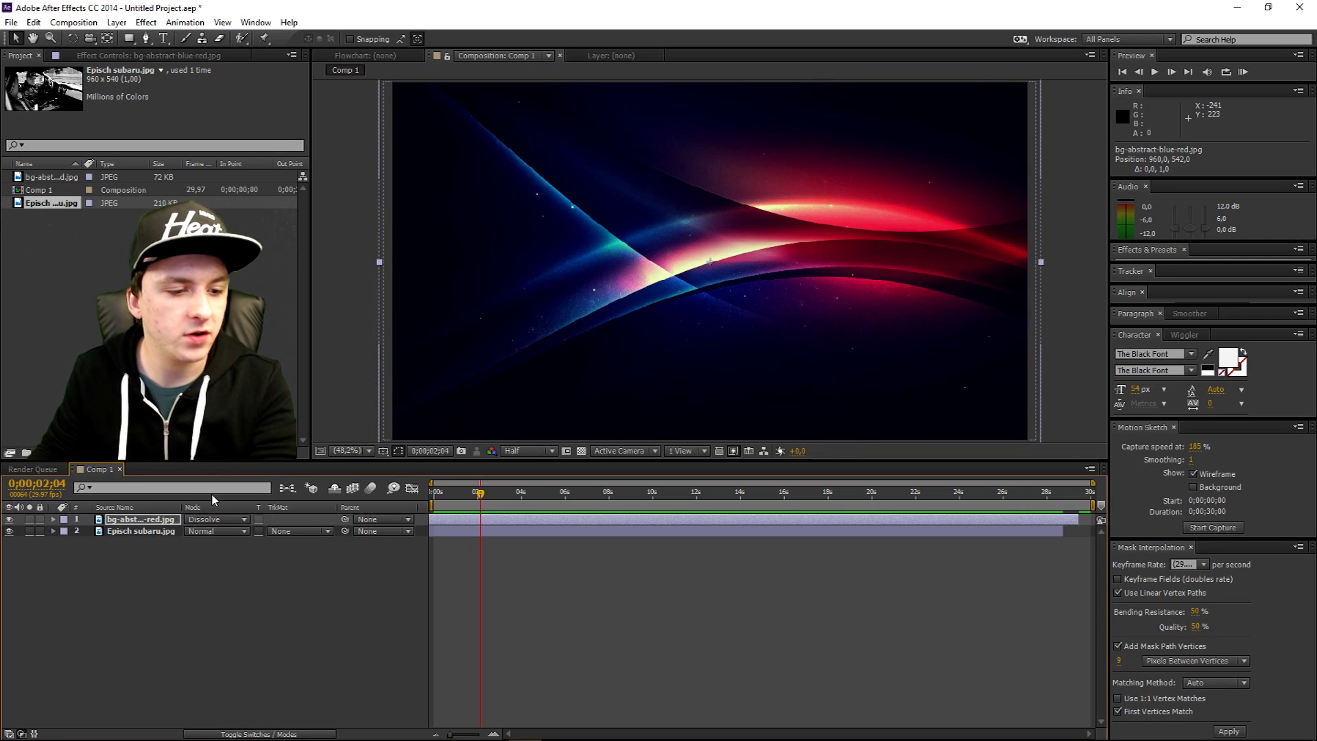
left_click(216, 519)
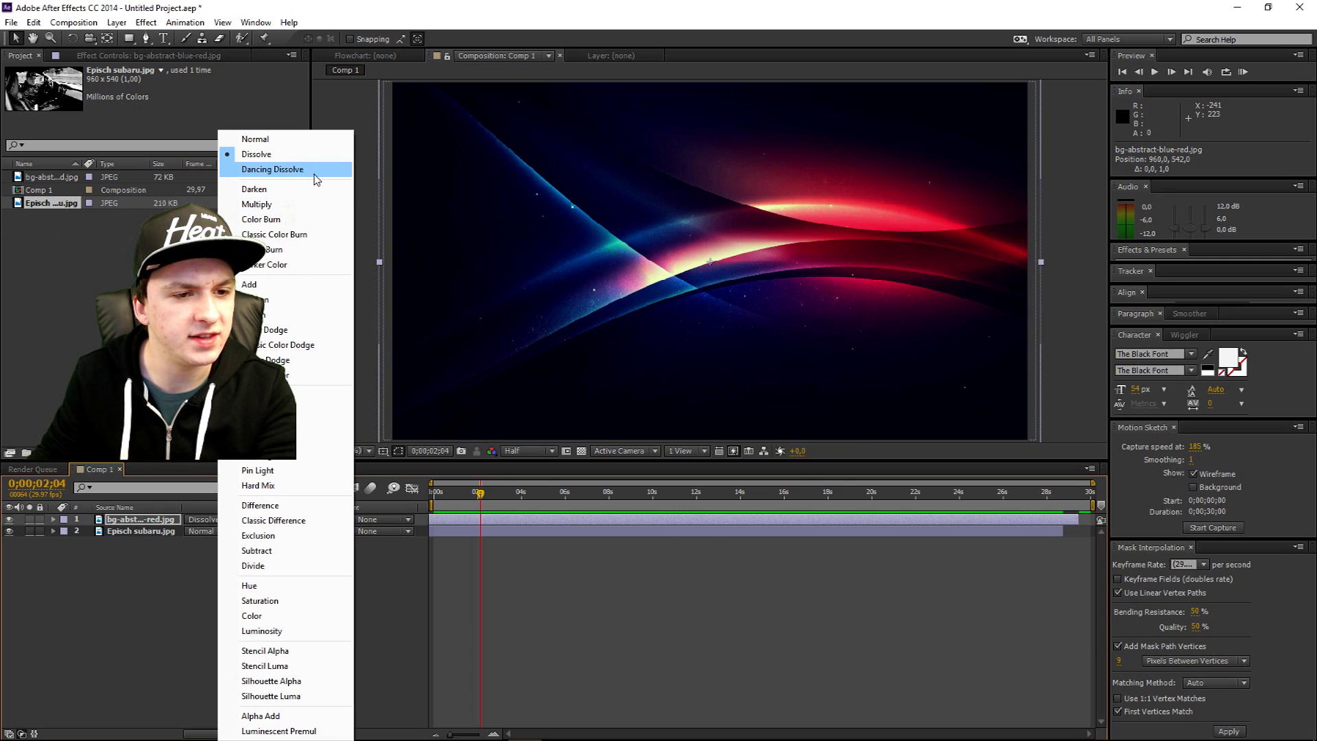
left_click(317, 171)
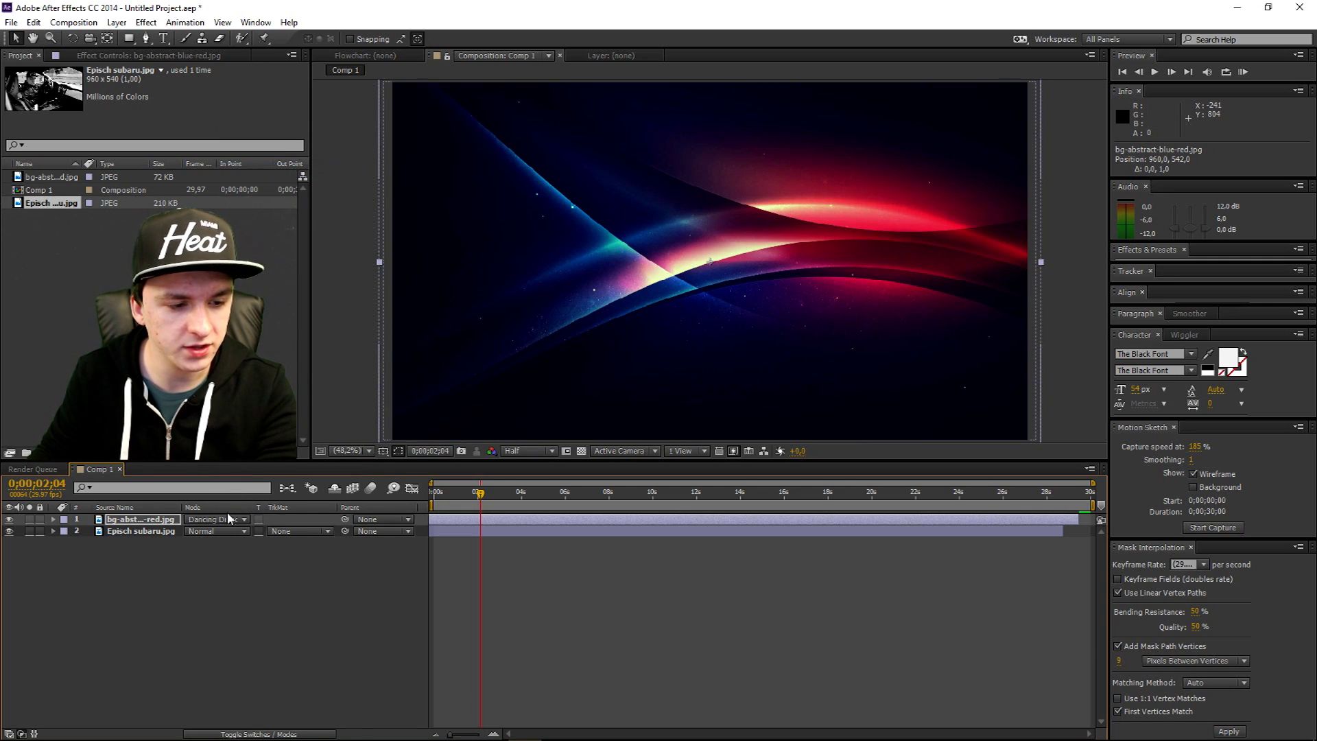
left_click(240, 519)
left_click(309, 183)
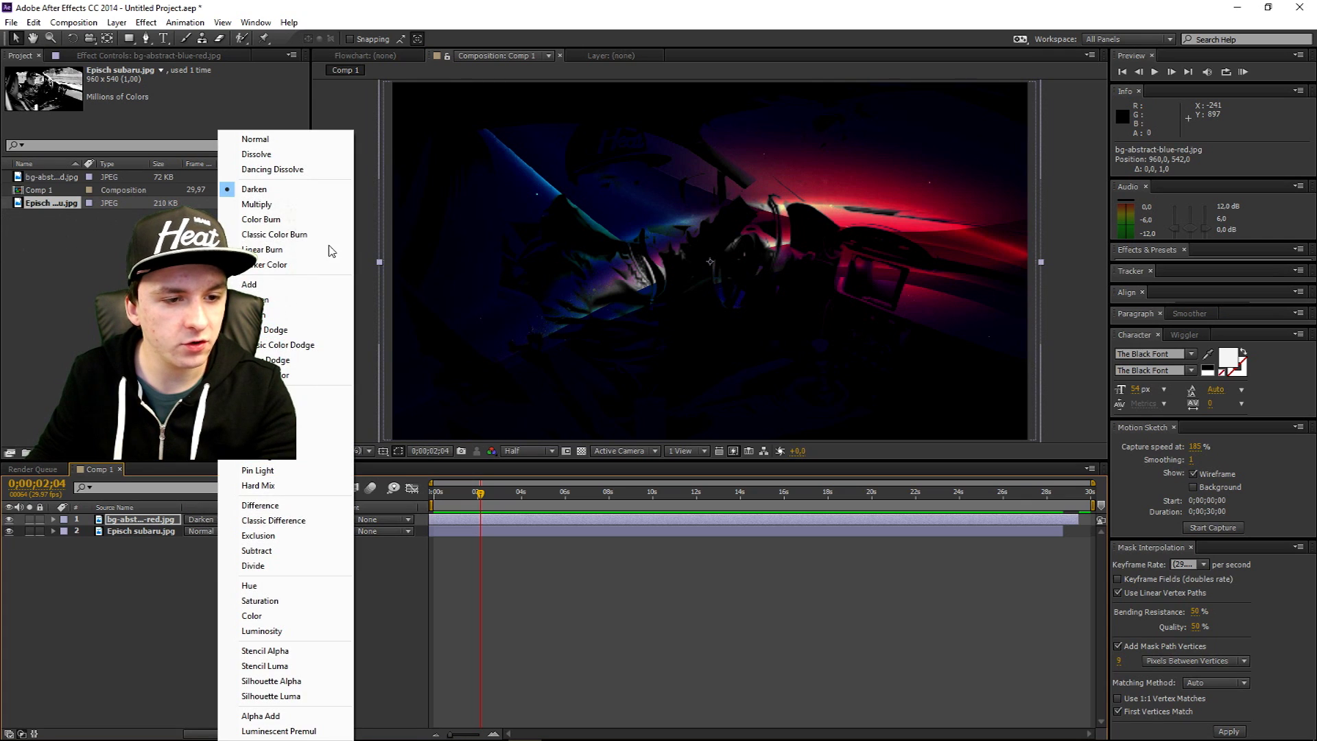
left_click(308, 204)
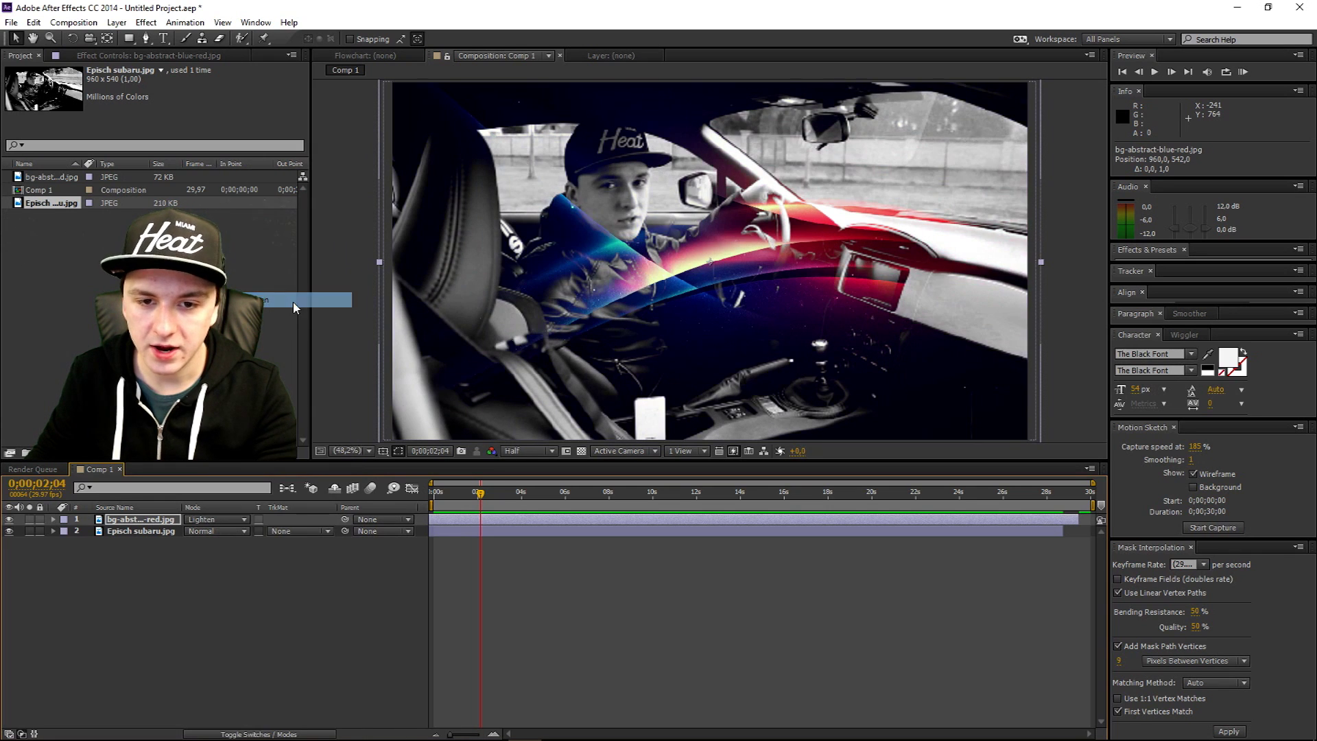
Try Screen, Color Dodge, Linear Dodge and Lighter Color blend modes on the abstract layer.
left_click(232, 518)
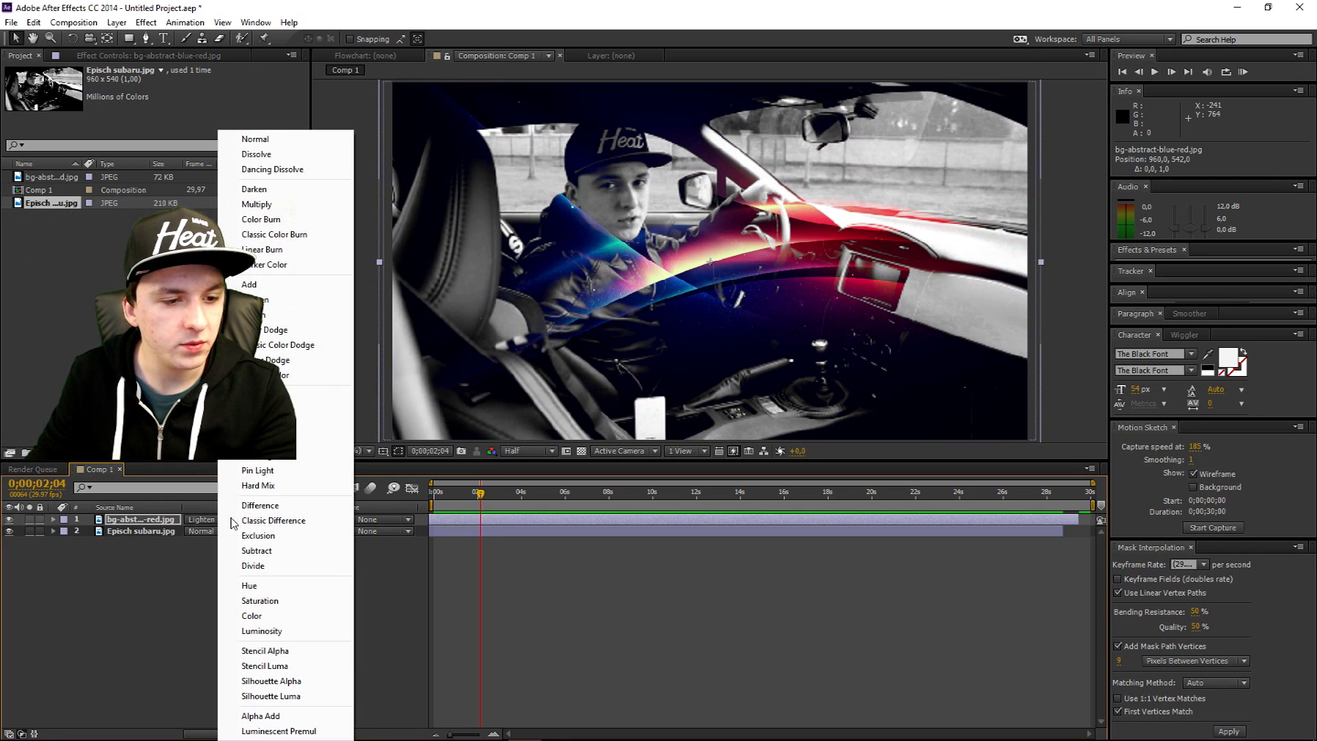
left_click(288, 314)
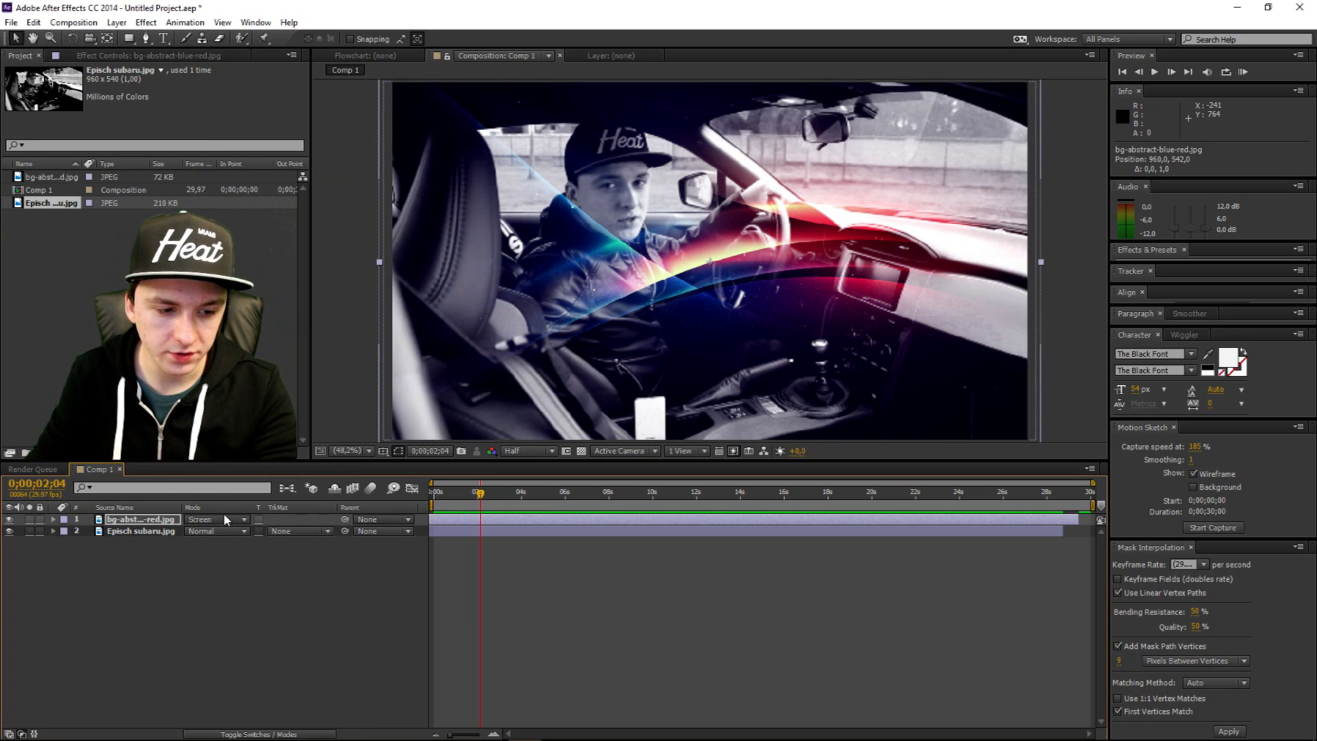
left_click(226, 519)
left_click(295, 328)
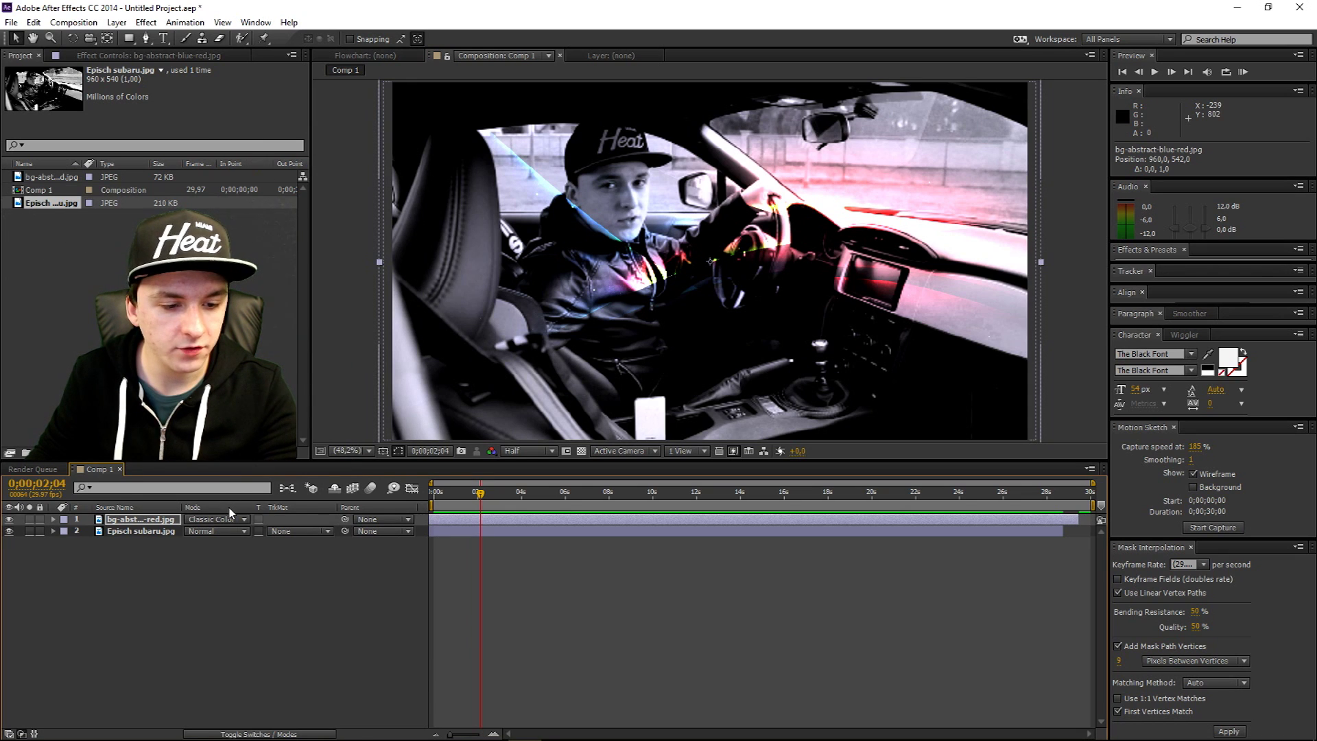
left_click(230, 519)
left_click(307, 369)
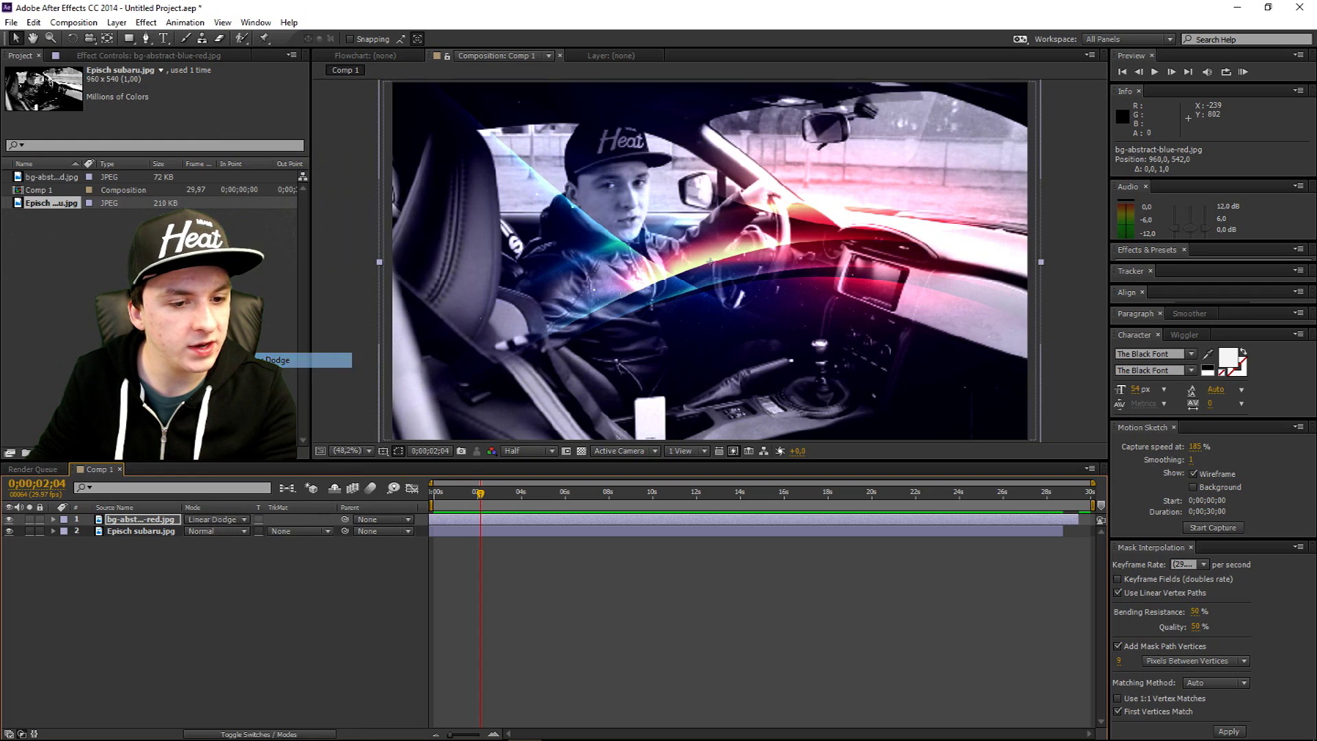
left_click(202, 519)
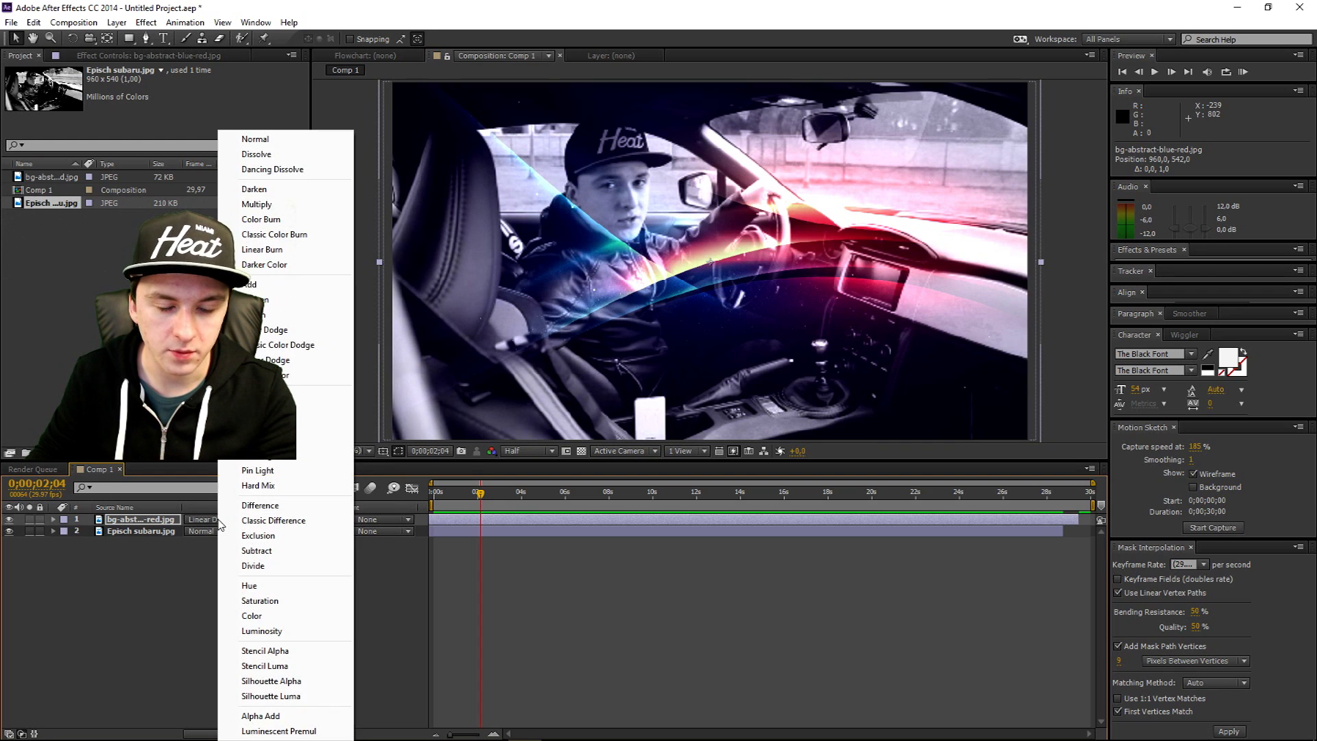
left_click(274, 375)
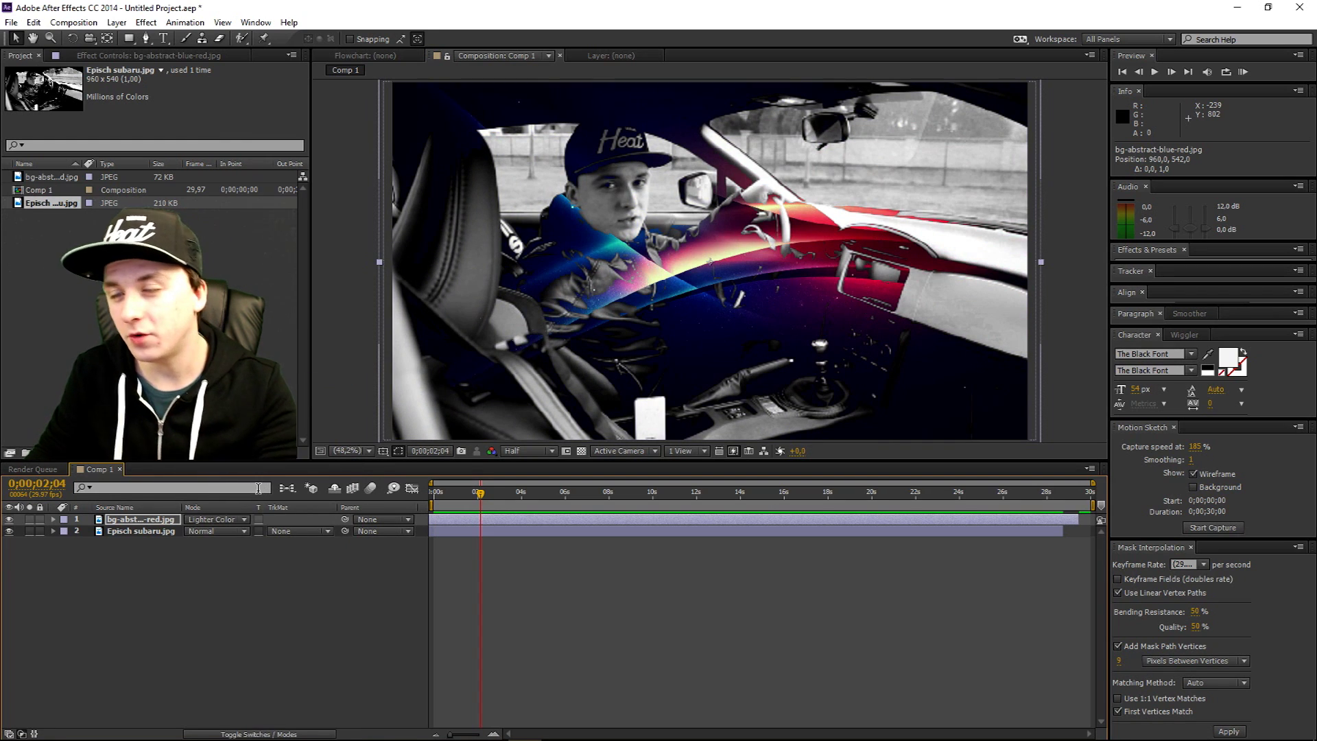
Set the abstract layer's blend mode to Overlay.
left_click(234, 520)
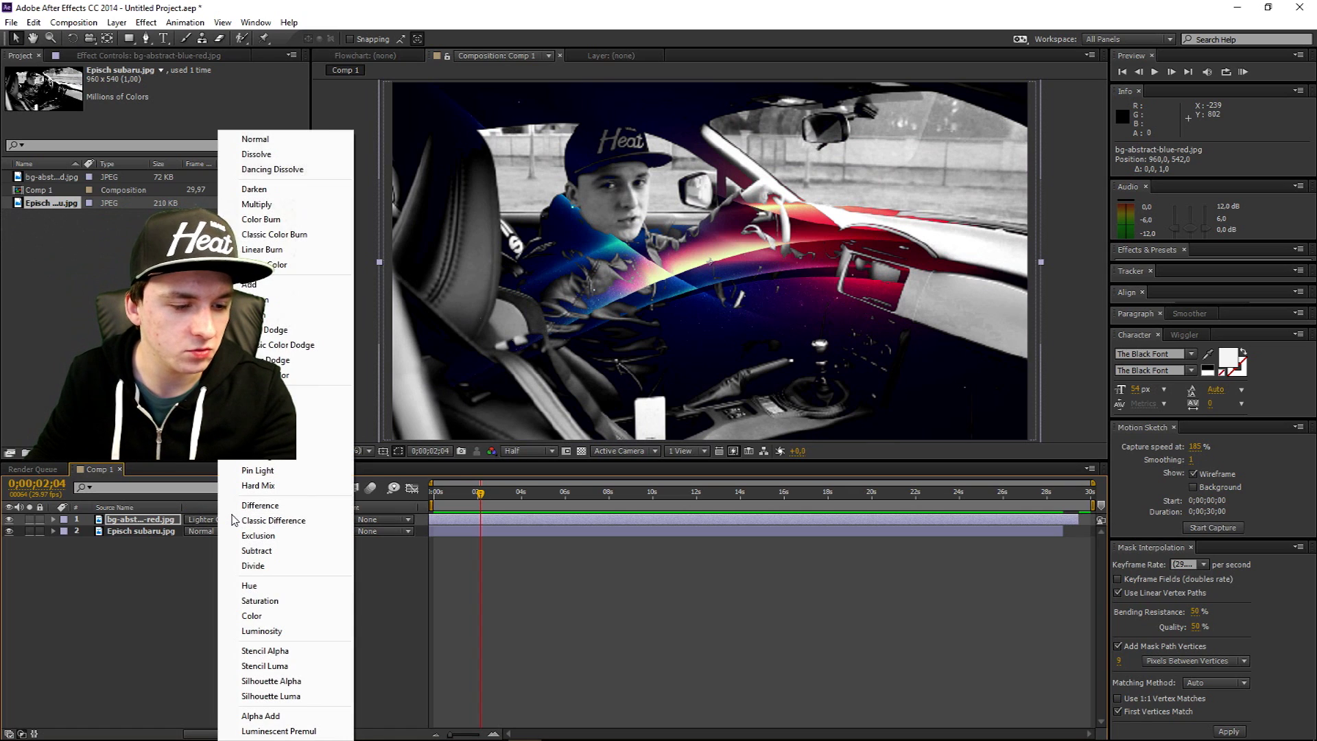
left_click(318, 397)
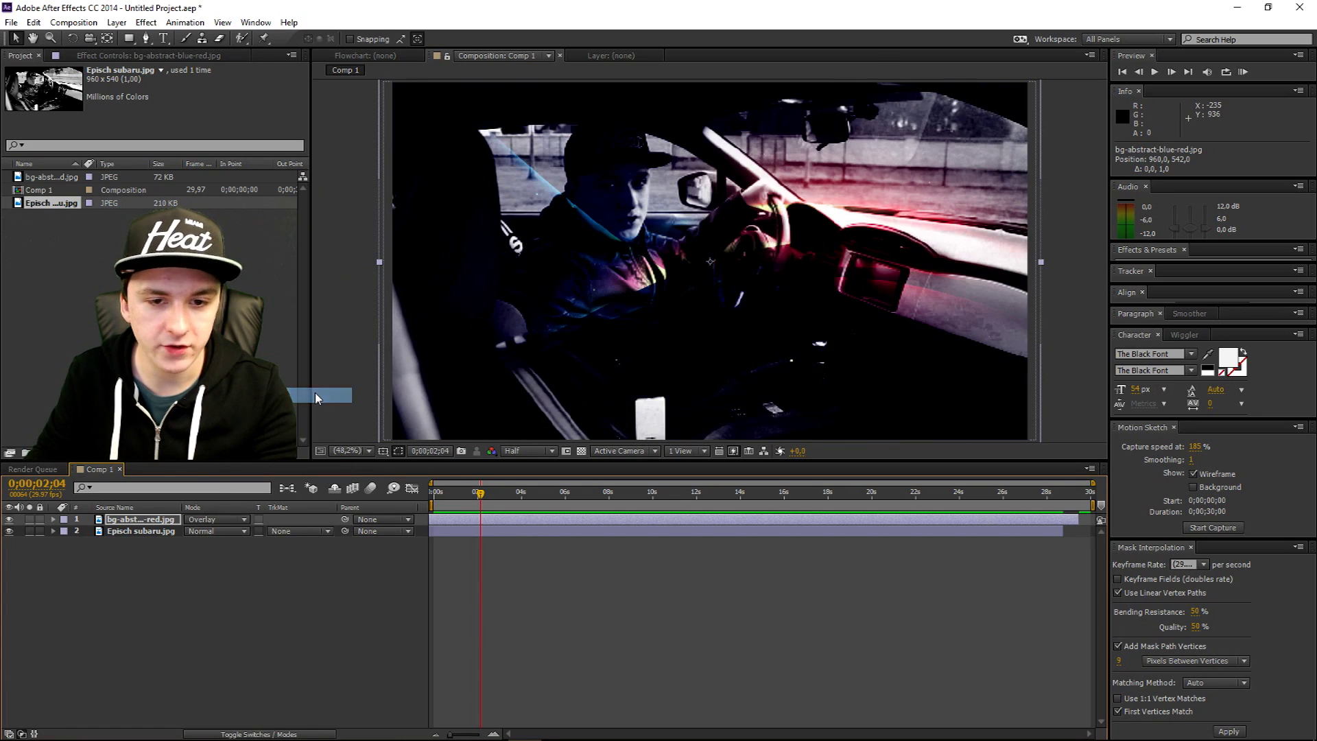
left_click(234, 516)
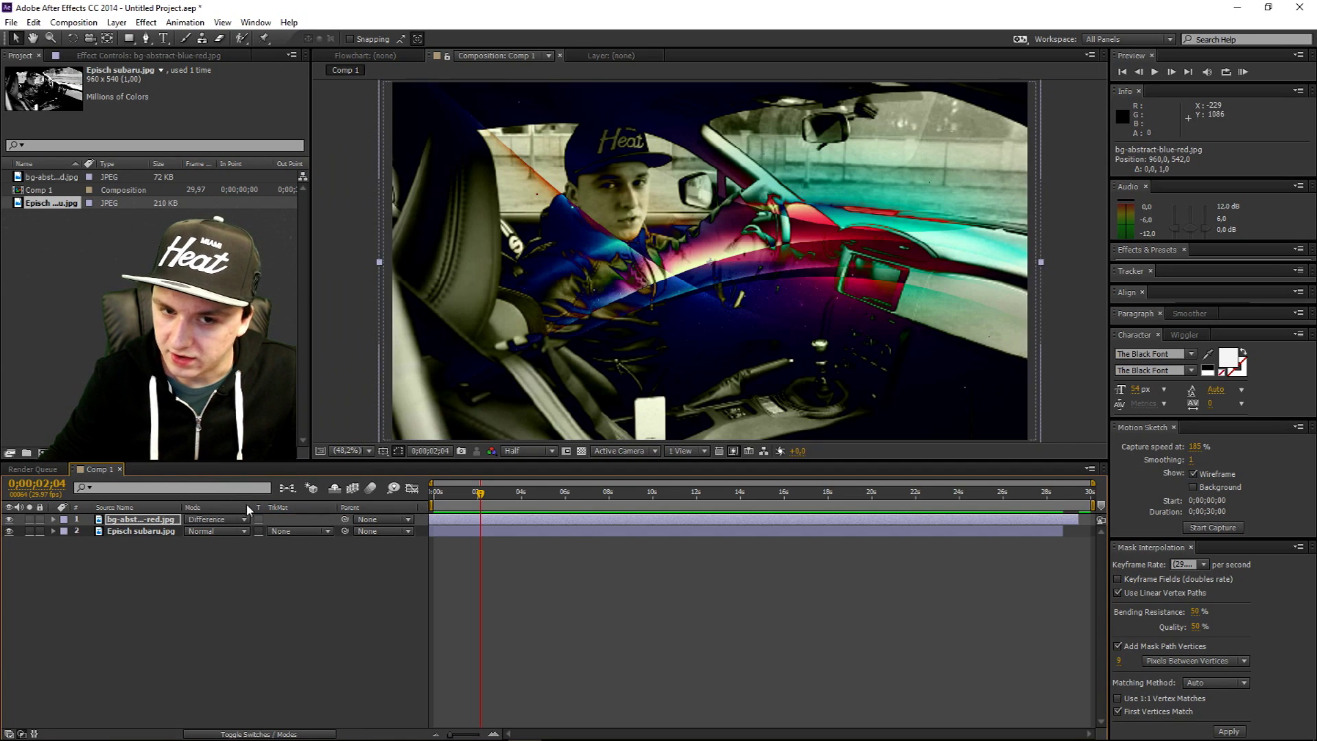
Try Classic Difference, Subtract, Hue and Saturation, leaving the abstract layer on Color.
left_click(231, 519)
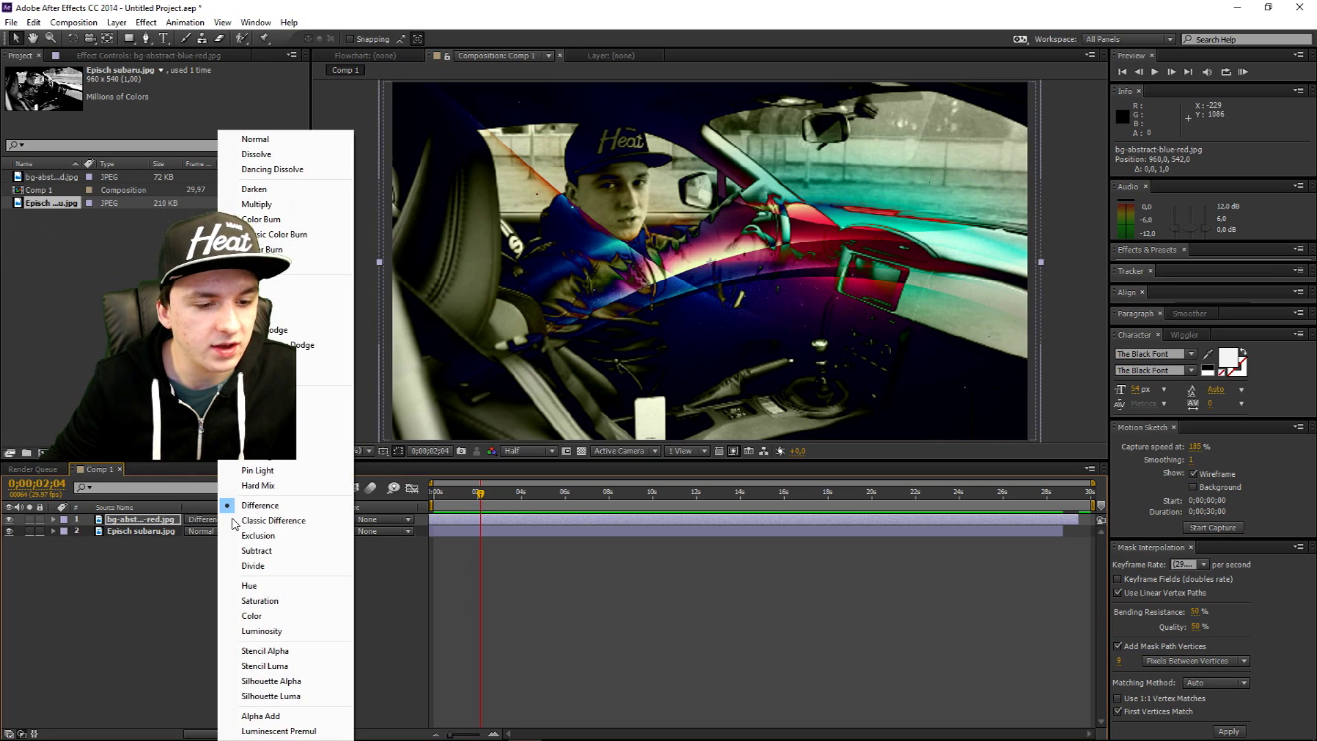
left_click(318, 526)
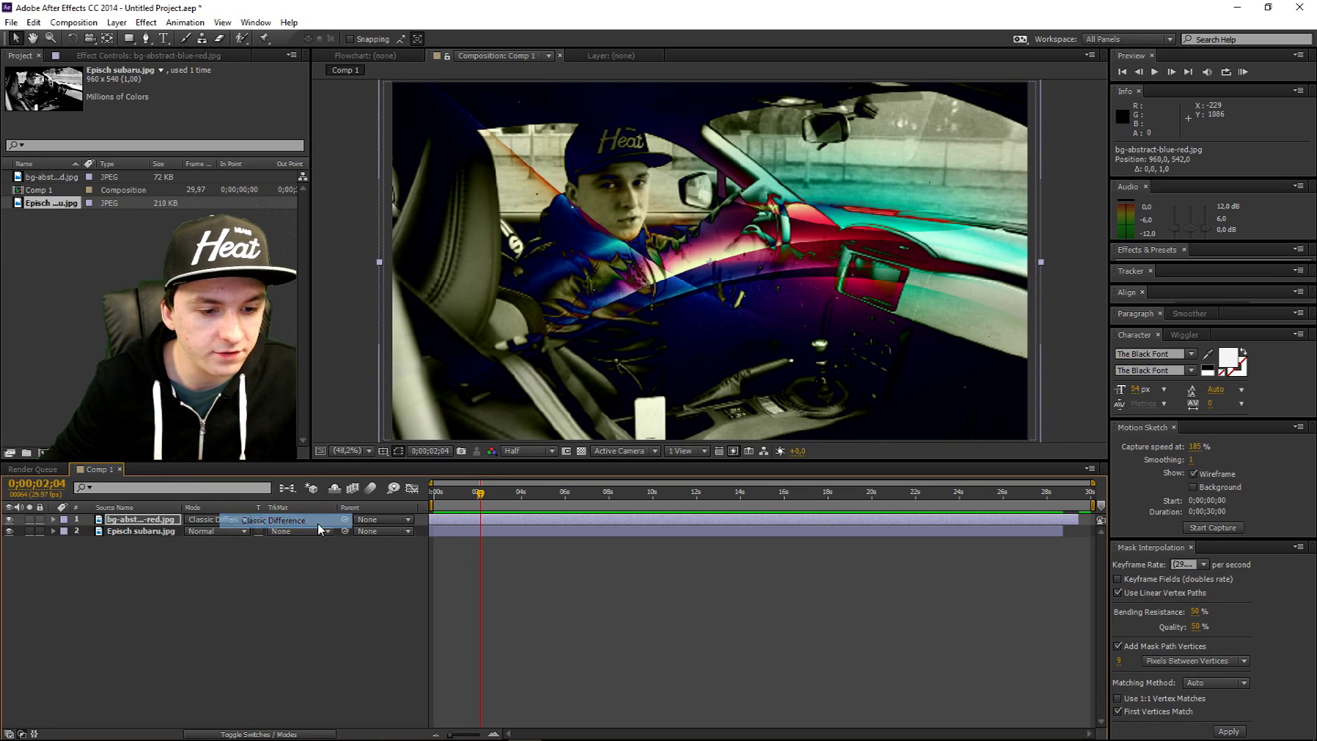
left_click(239, 519)
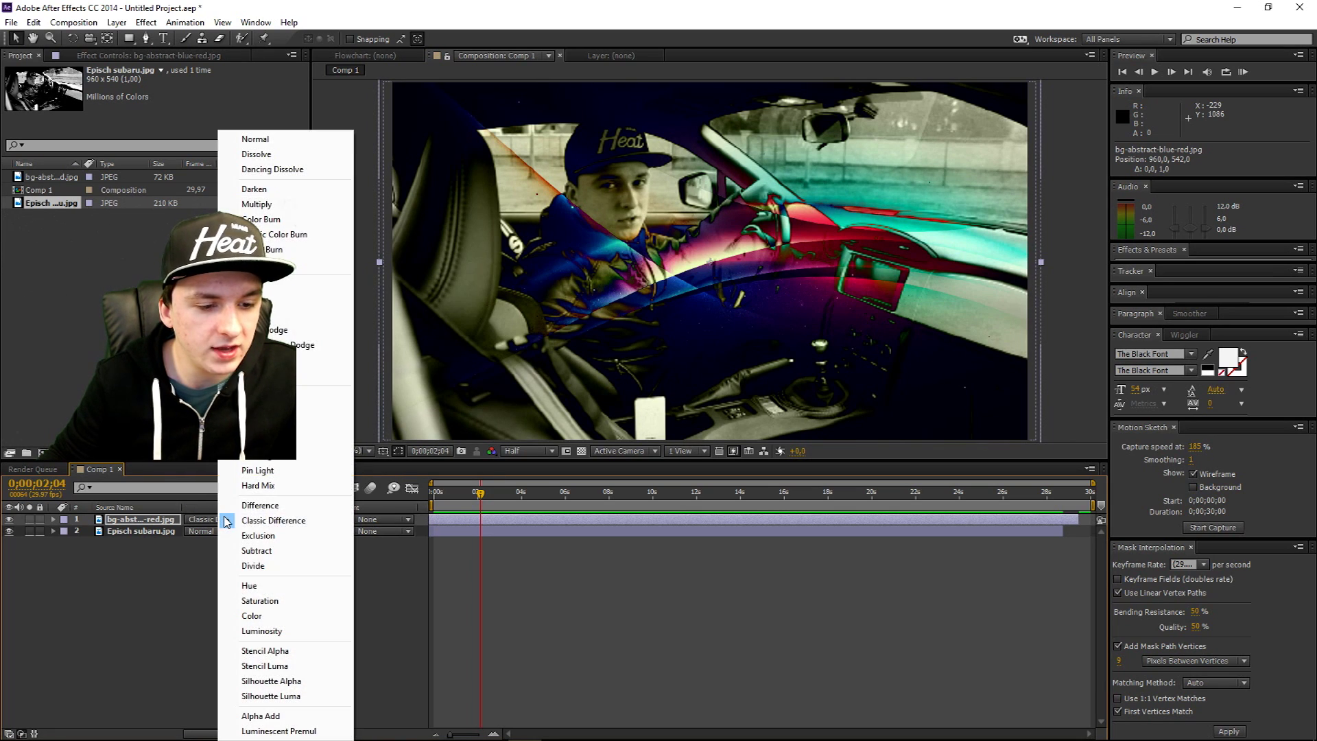
left_click(249, 550)
left_click(212, 521)
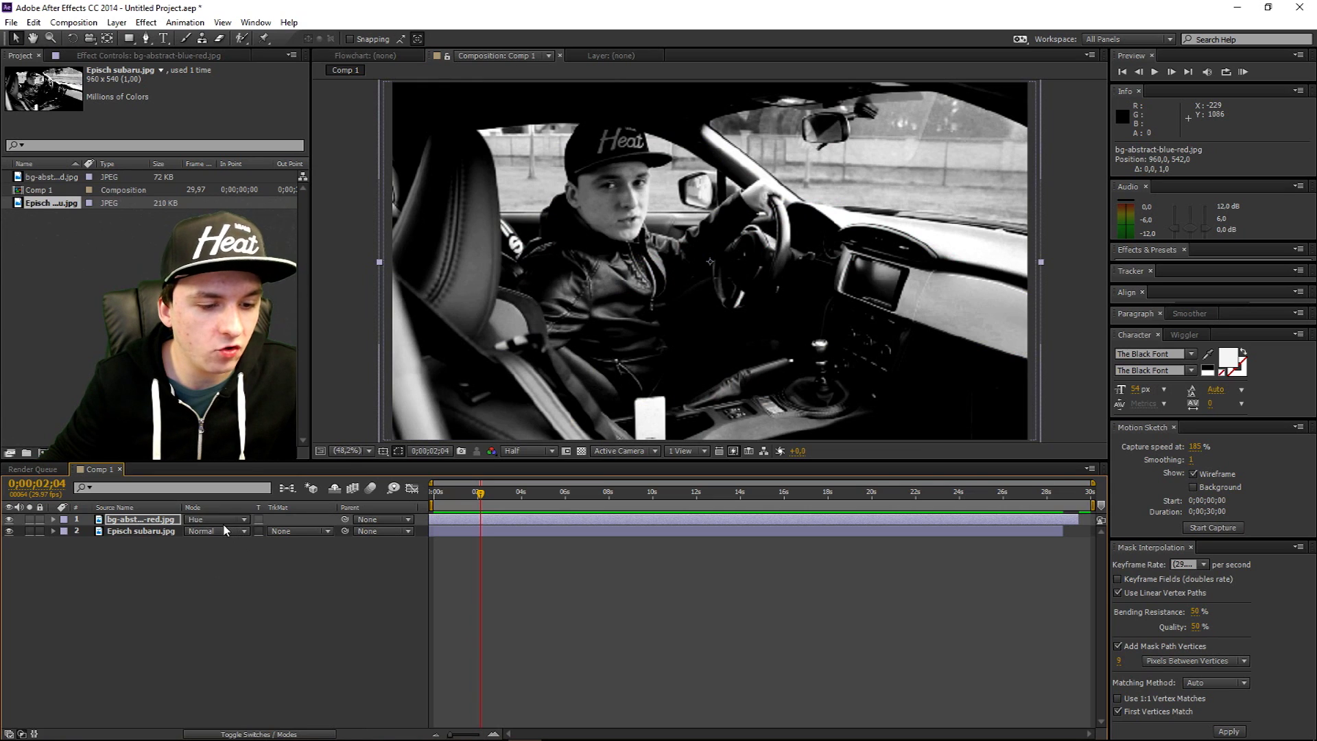
left_click(223, 521)
left_click(233, 524)
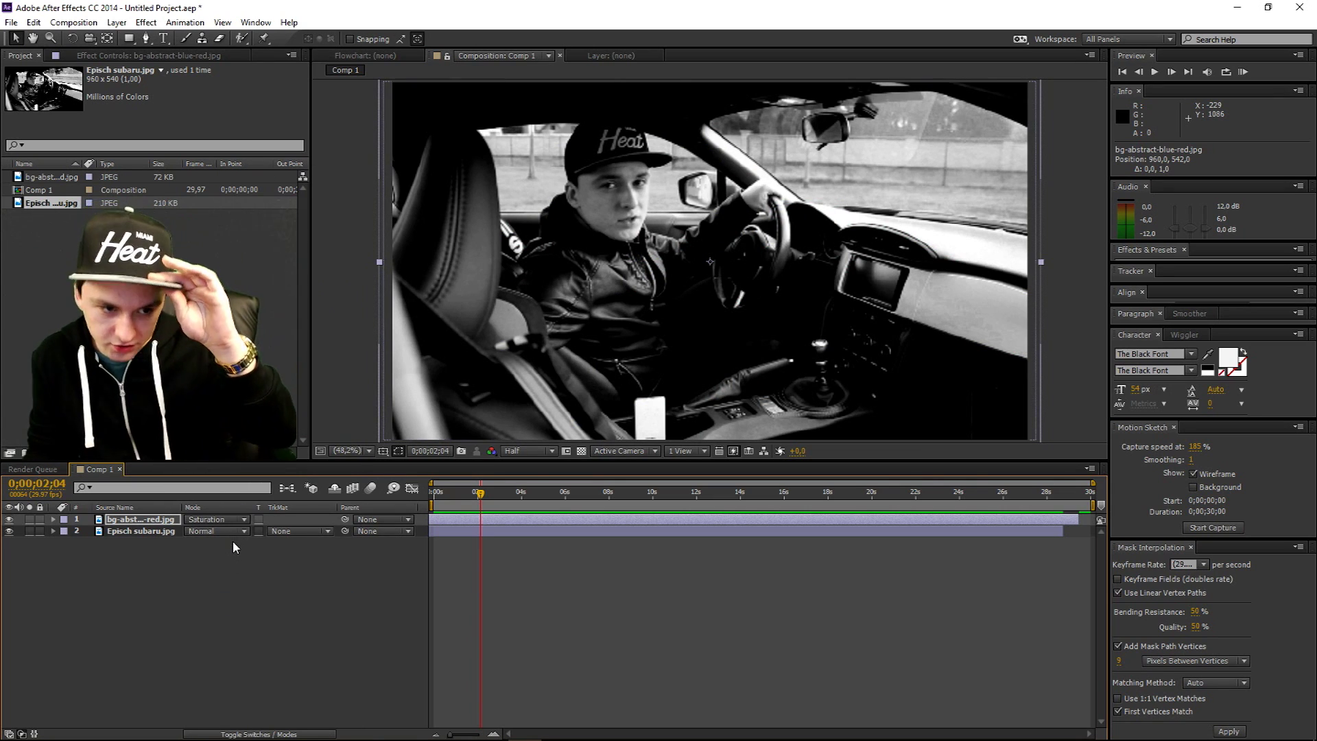
left_click(214, 519)
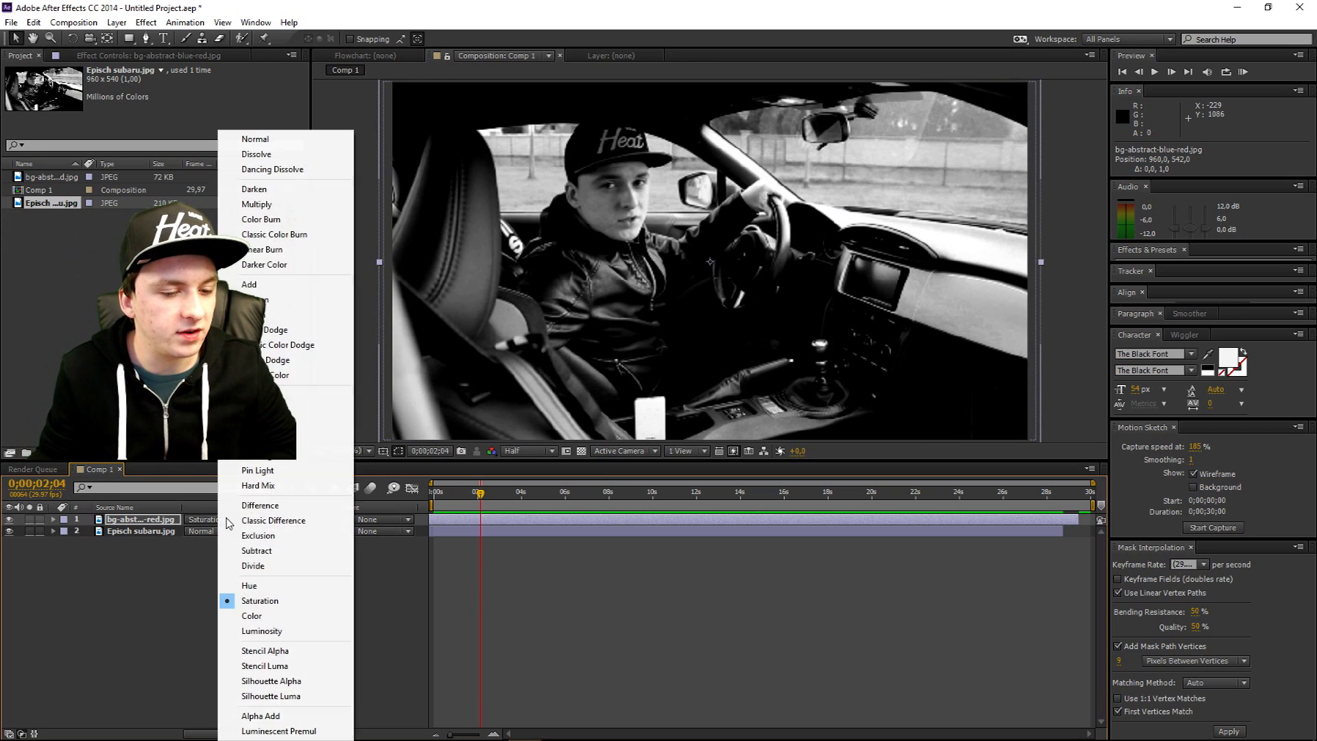
left_click(251, 616)
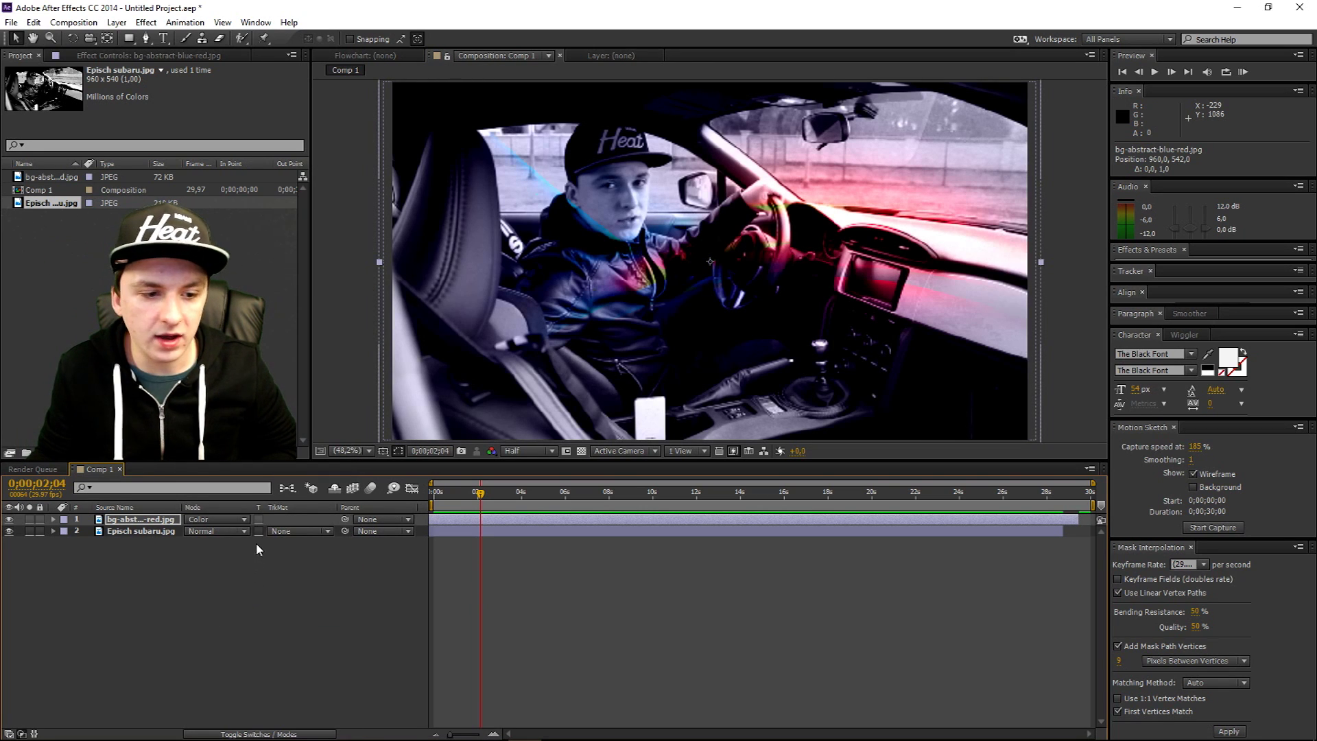
Try Luminosity, Stencil Luma and Silhouette Alpha blend modes on the light layer.
left_click(214, 519)
left_click(251, 628)
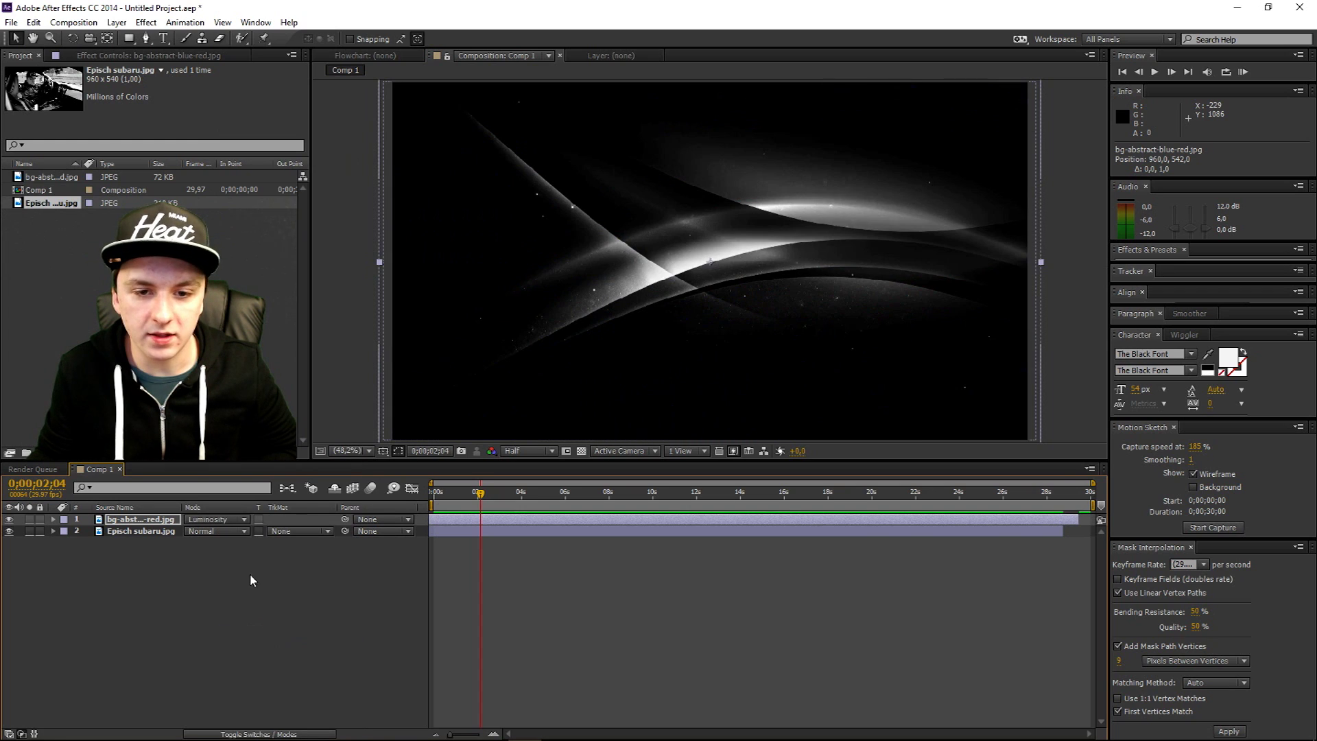
left_click(214, 519)
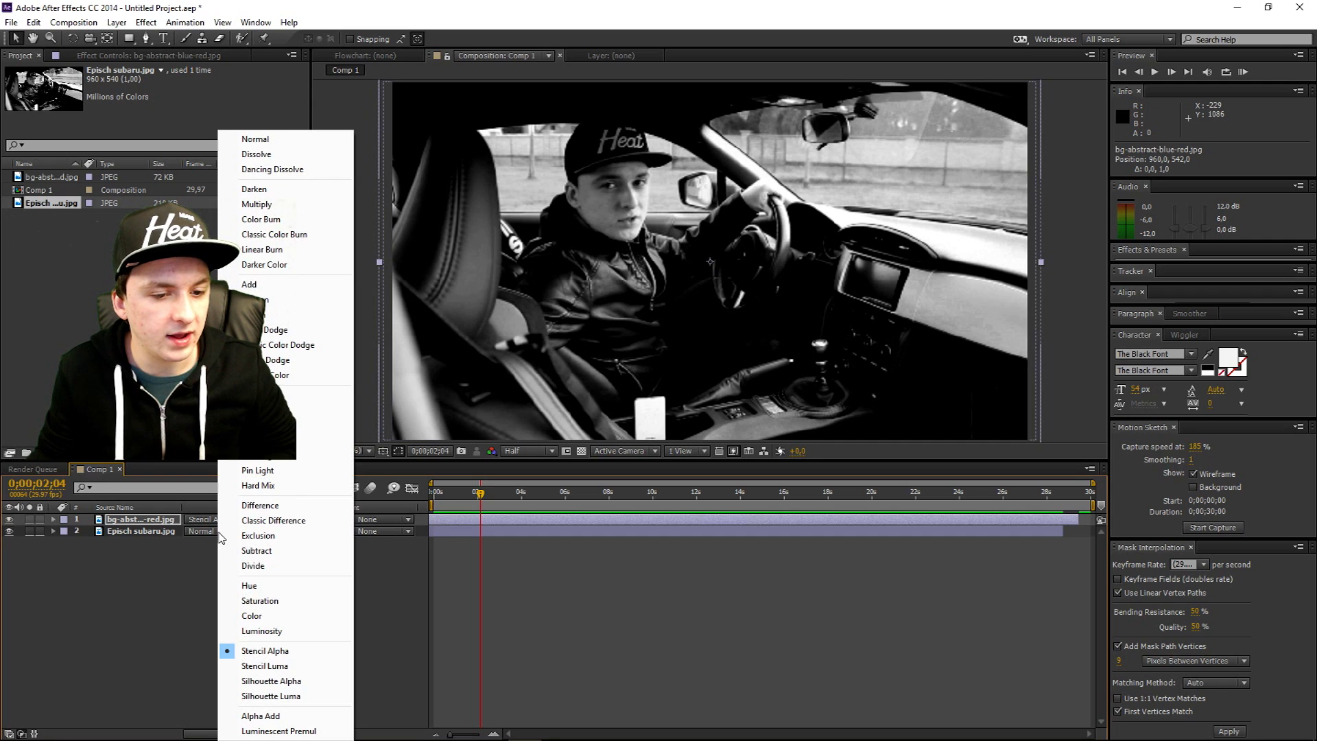
left_click(247, 668)
left_click(203, 519)
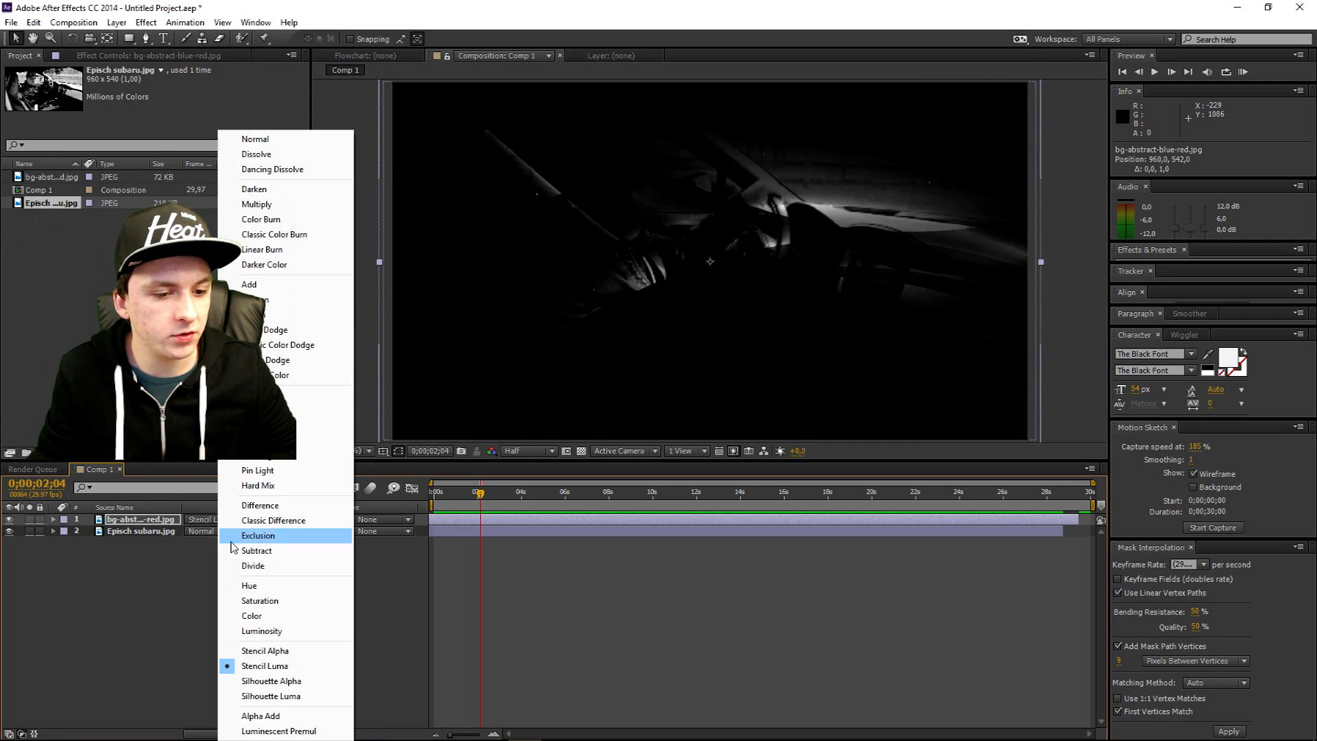
left_click(261, 681)
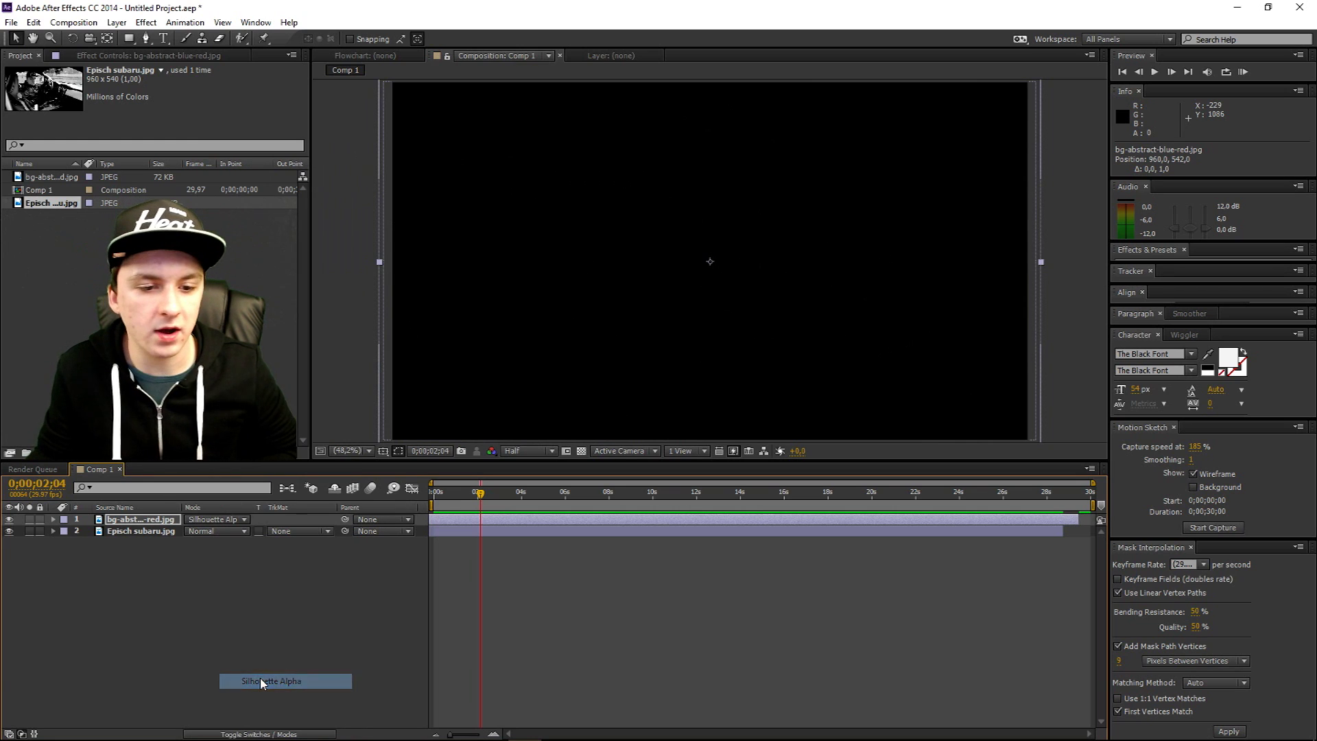
Try Silhouette Luma and Alpha Add, then leave the light layer on Luminescent Premul.
left_click(246, 520)
left_click(278, 694)
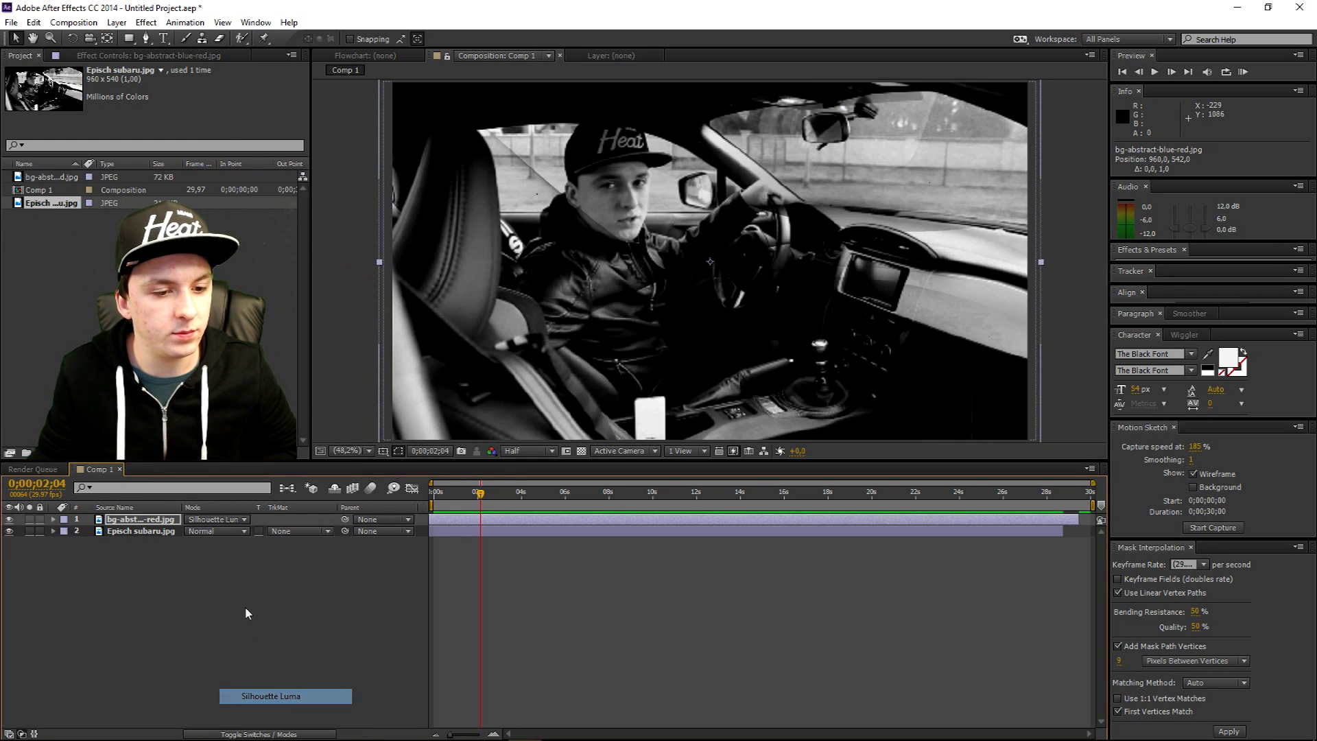
left_click(227, 519)
left_click(261, 715)
left_click(227, 521)
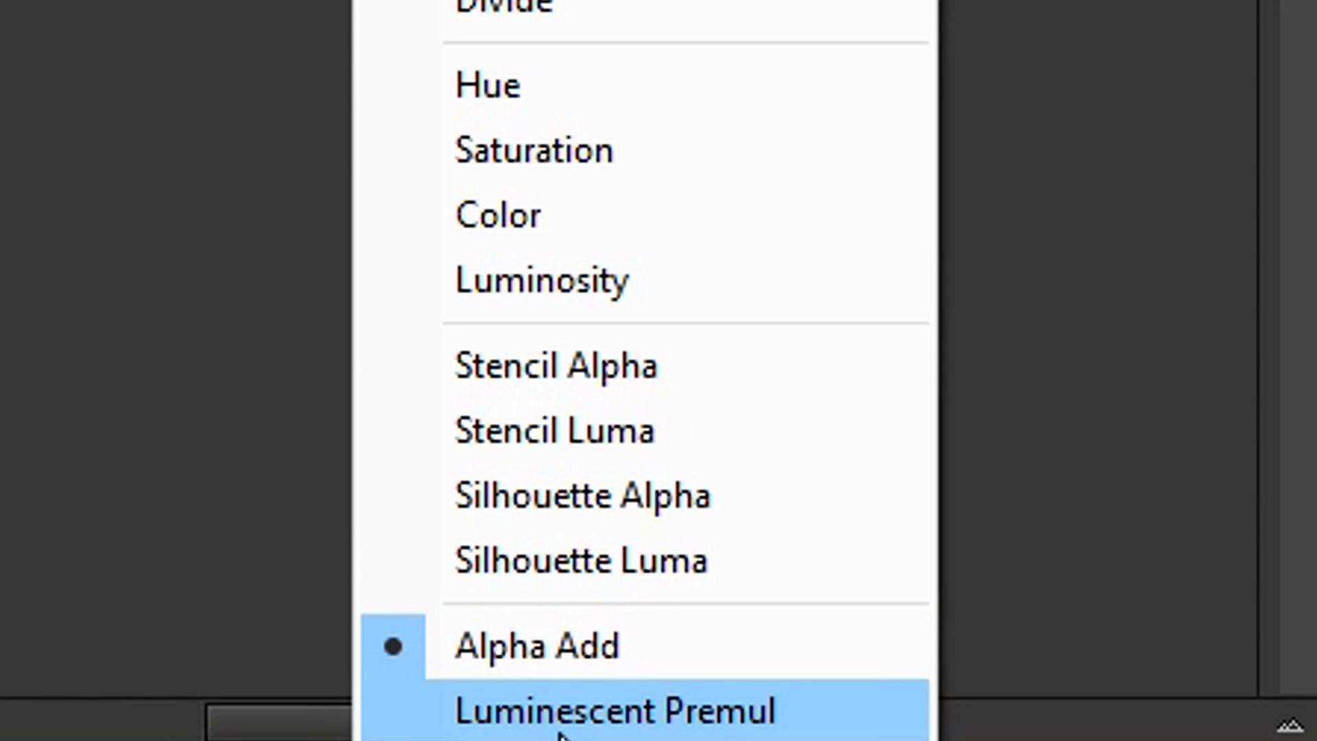
left_click(559, 733)
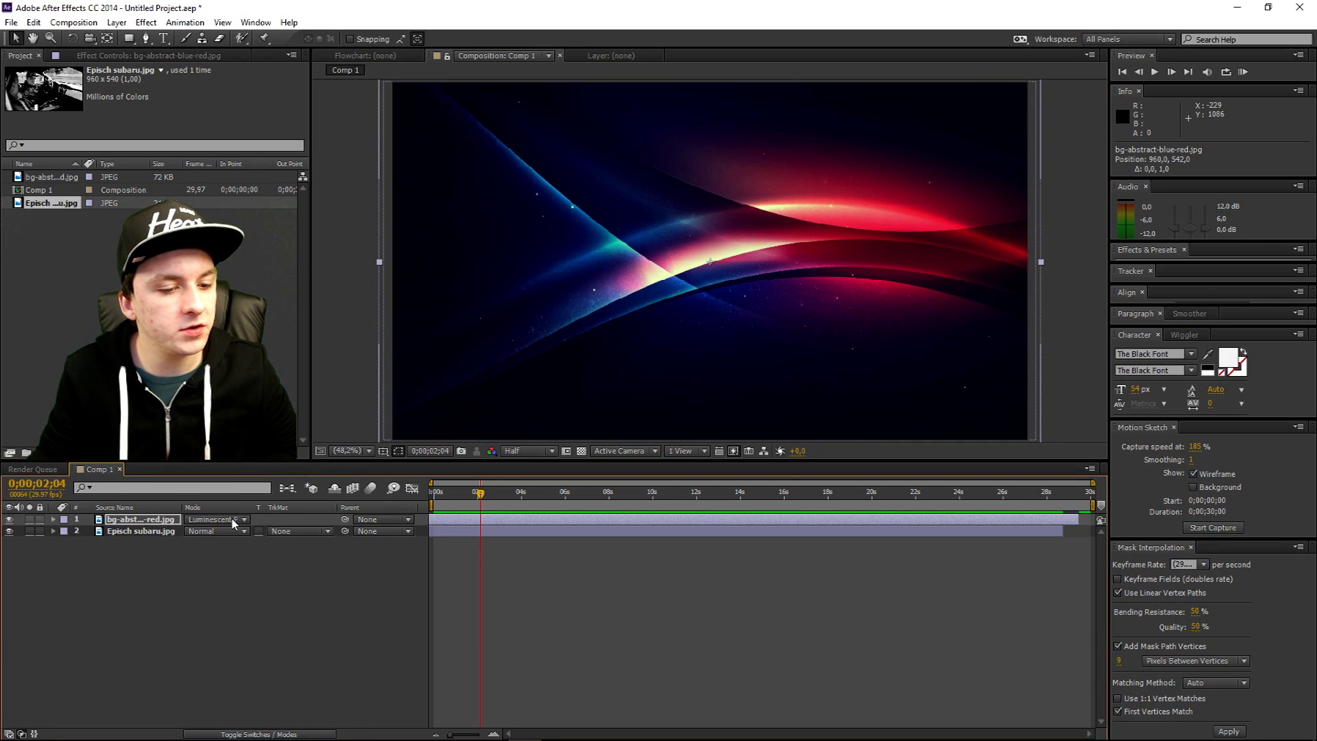
left_click(233, 523)
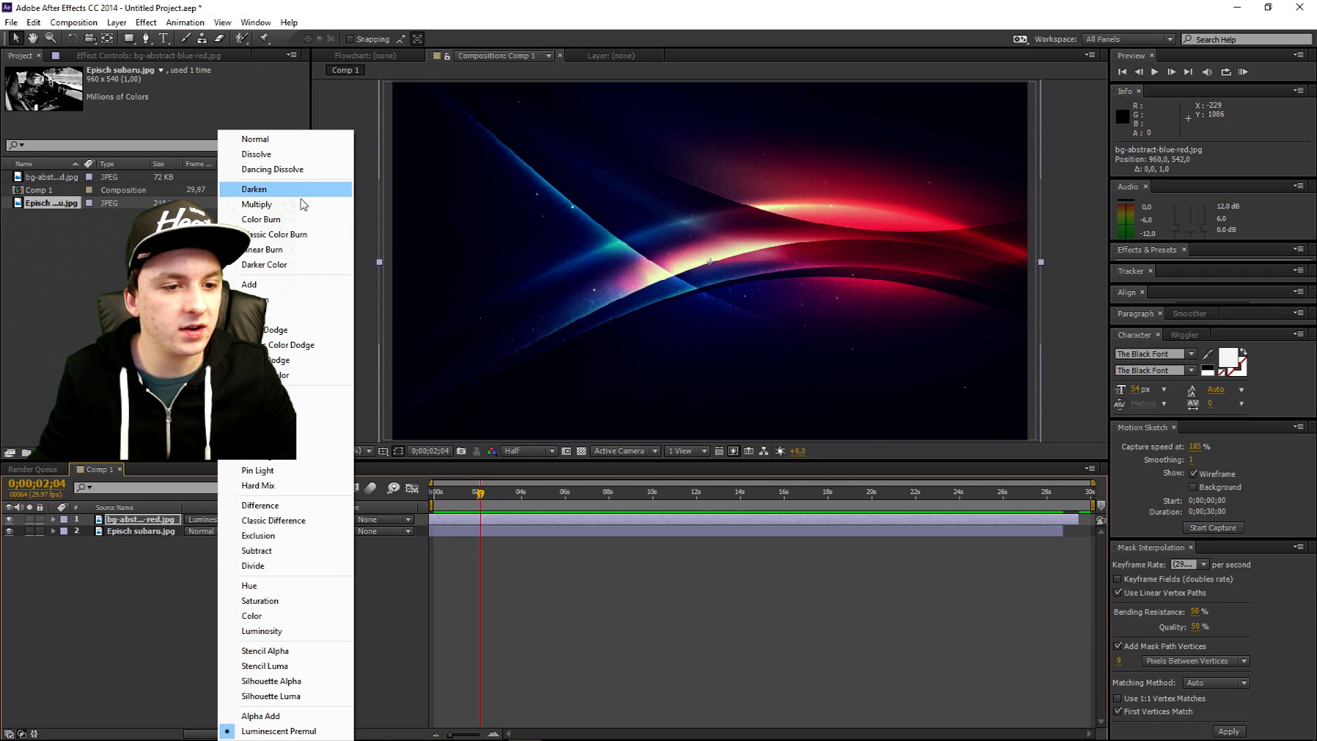
Switch the abstract light layer back to Screen blend mode.
left_click(306, 315)
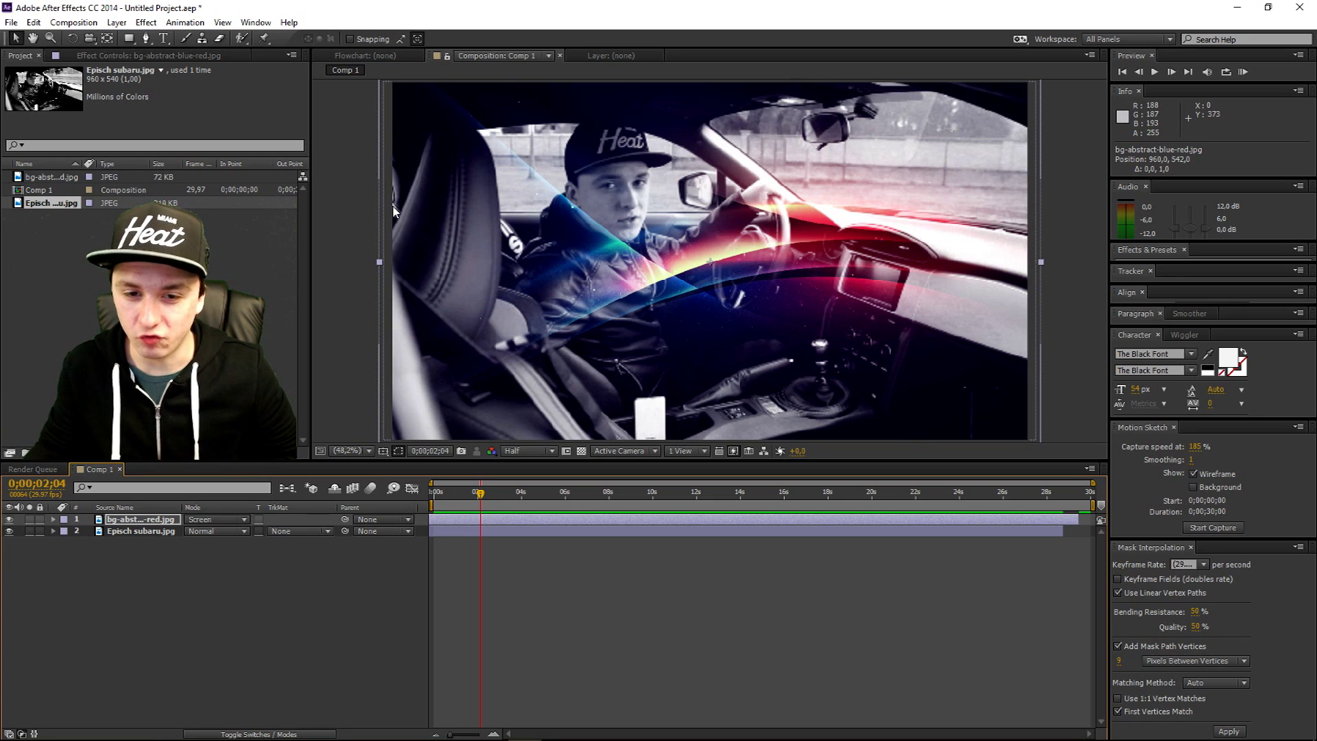
left_click(238, 520)
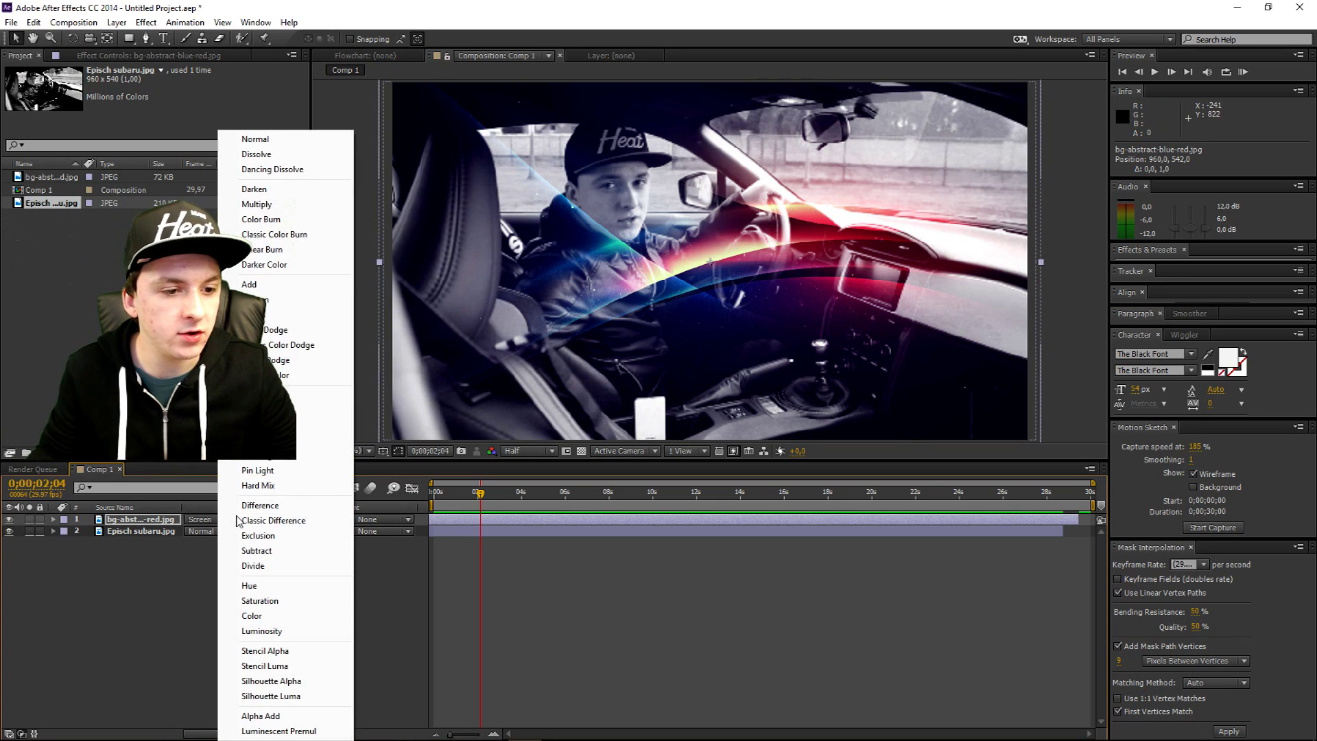